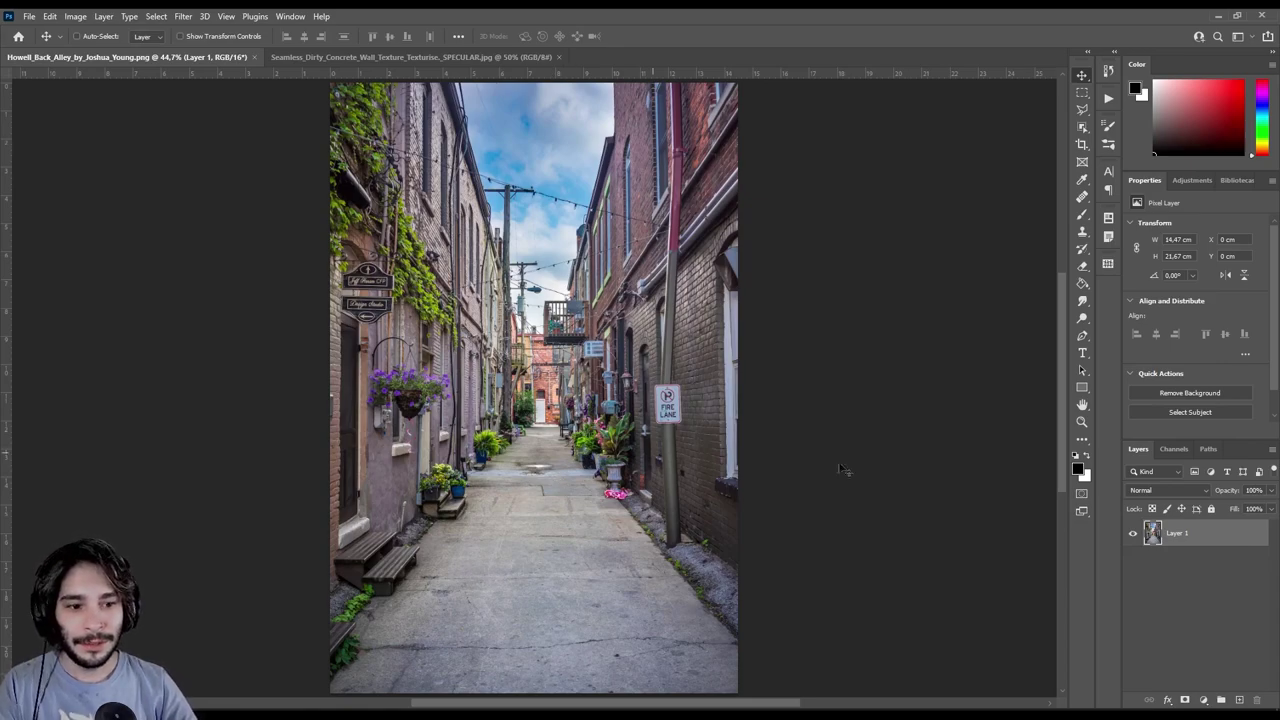
Step: Add an empty Layer 2 and define a Vanishing Point perspective plane along the alley floor
{"action": "left_click", "coordinate": [1239, 701]}
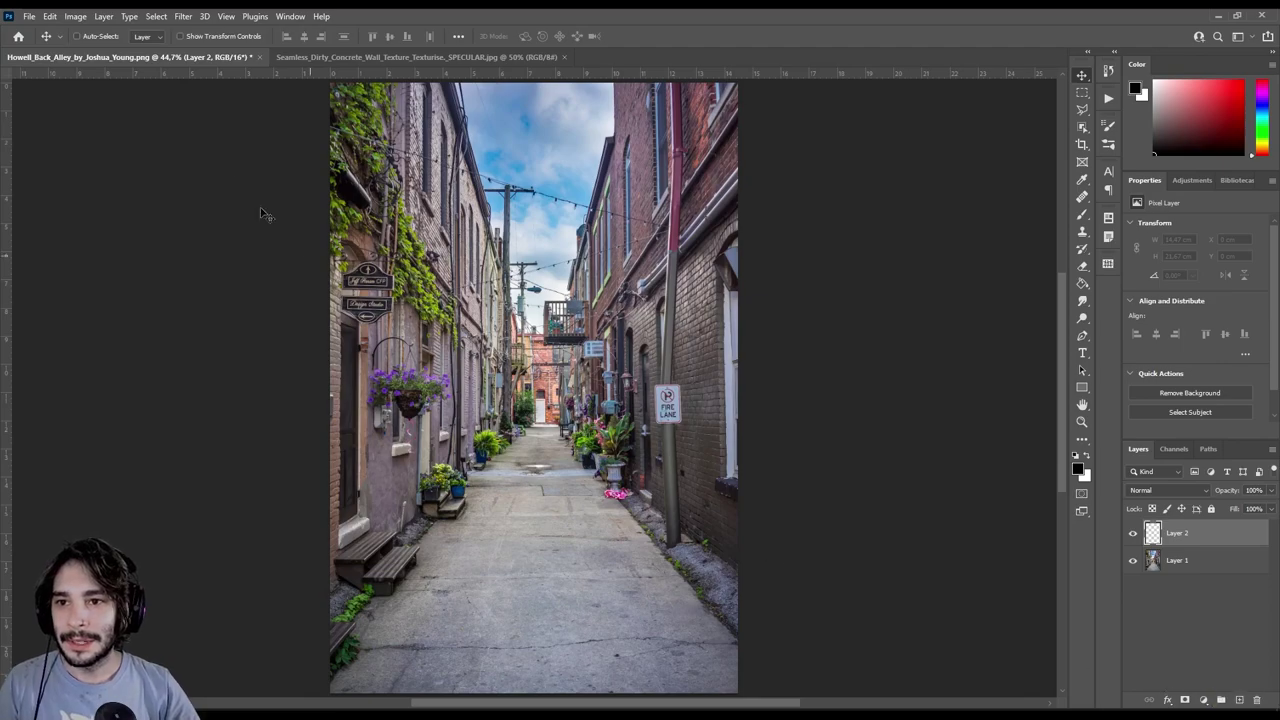
{"action": "left_click", "coordinate": [183, 17]}
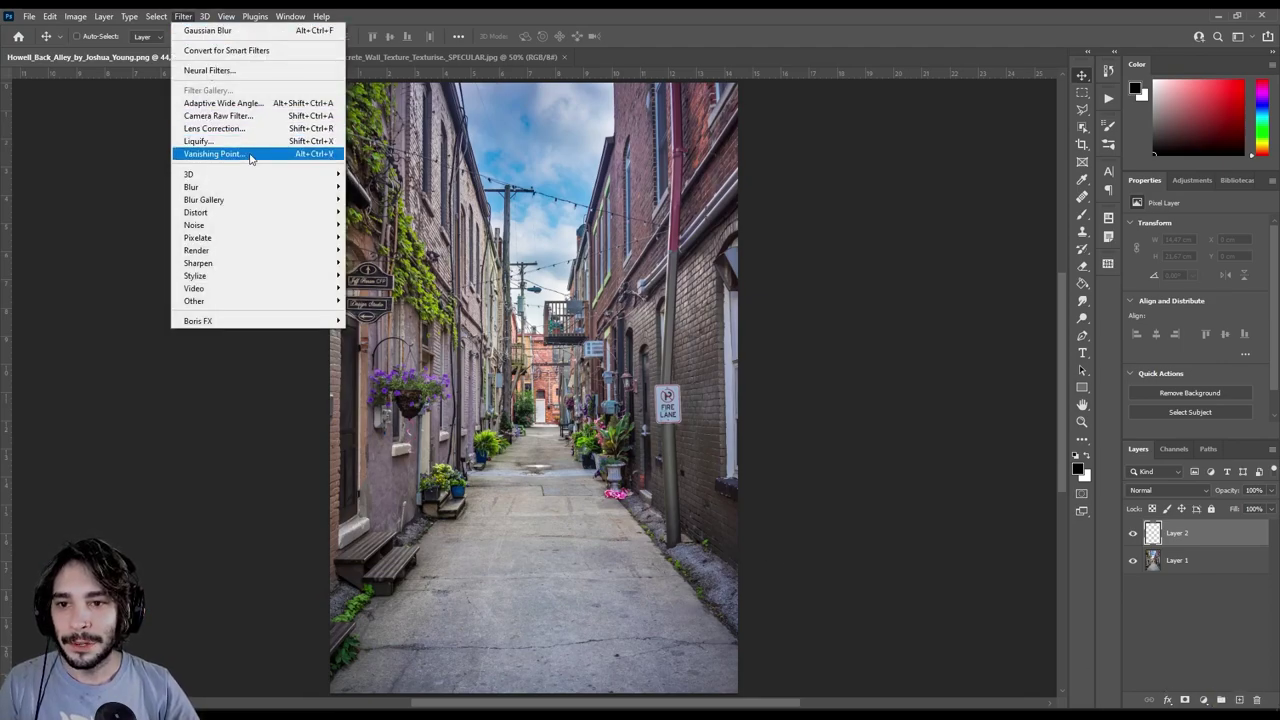
{"action": "left_click", "coordinate": [250, 157]}
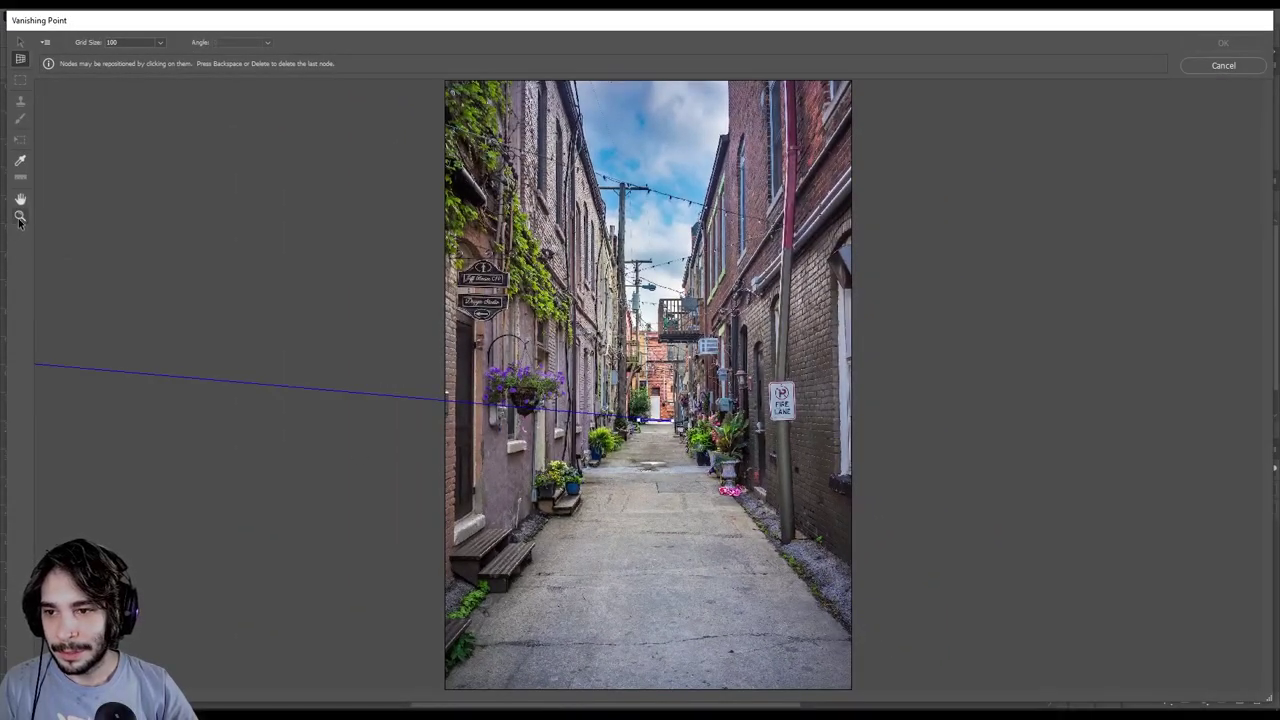
{"action": "left_click", "coordinate": [20, 216]}
{"action": "left_click", "coordinate": [610, 440], "text": "alt"}
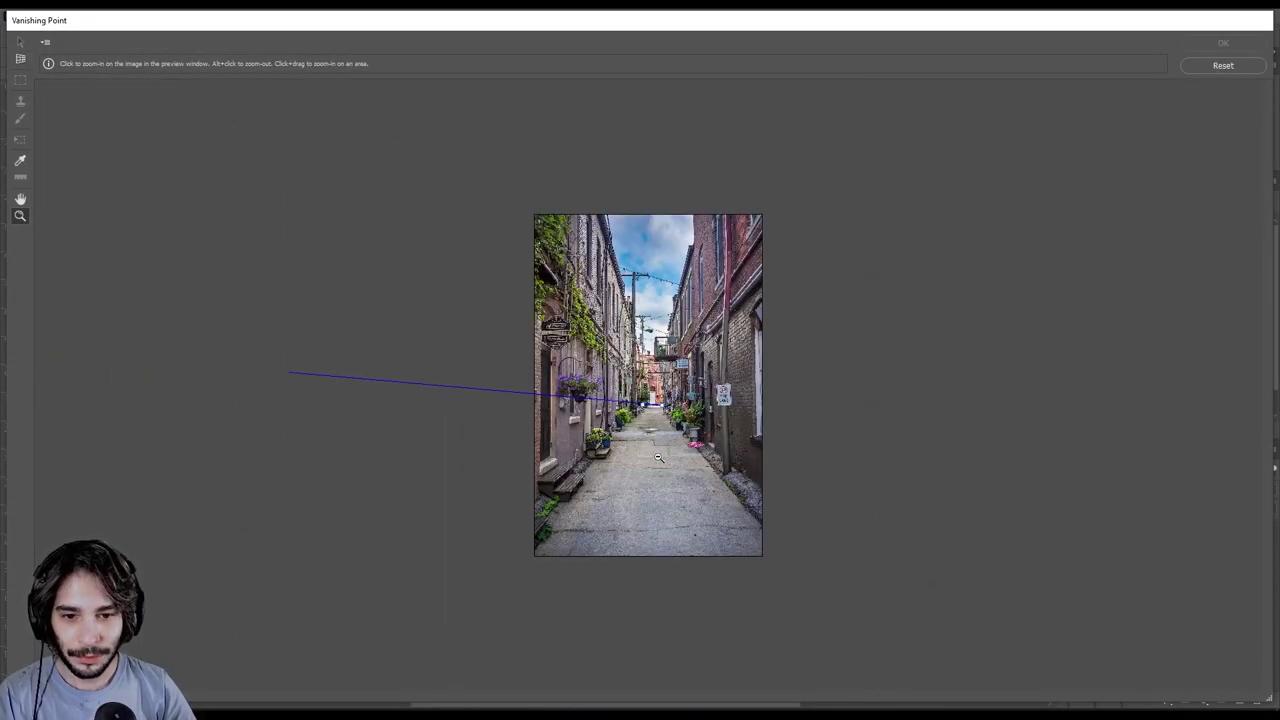
{"action": "left_click", "coordinate": [20, 58]}
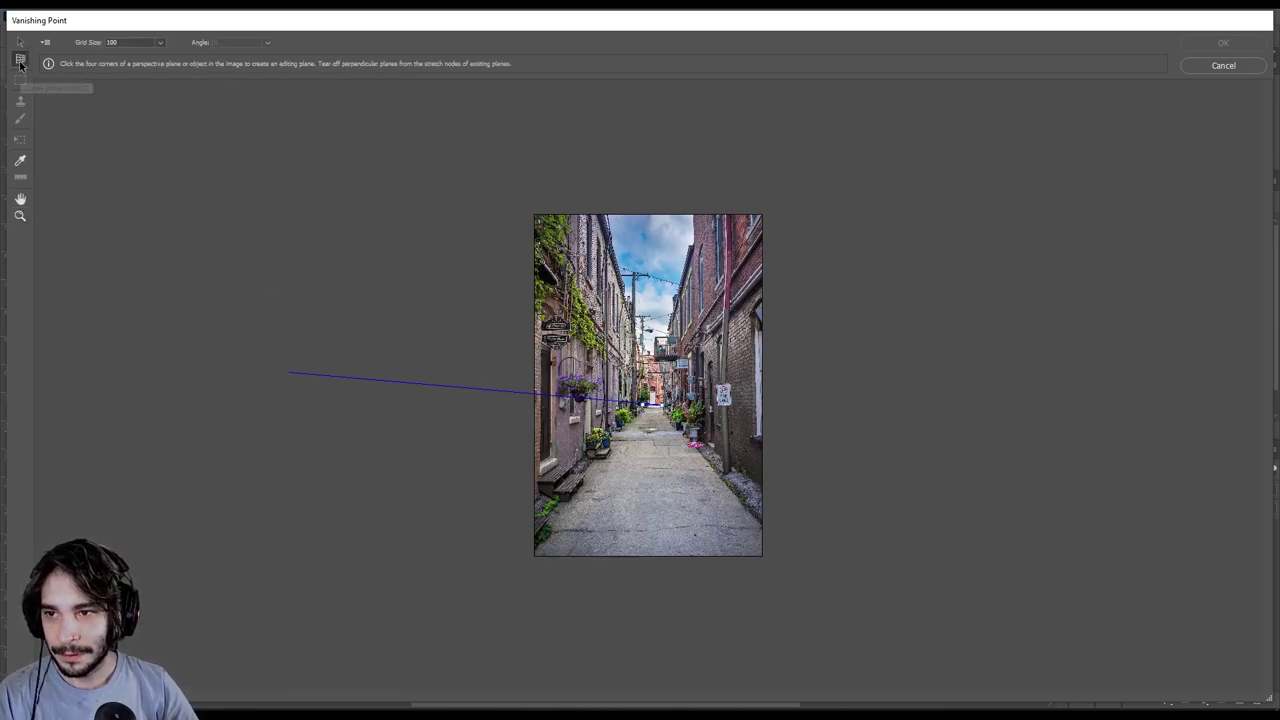
{"action": "left_click", "coordinate": [692, 442]}
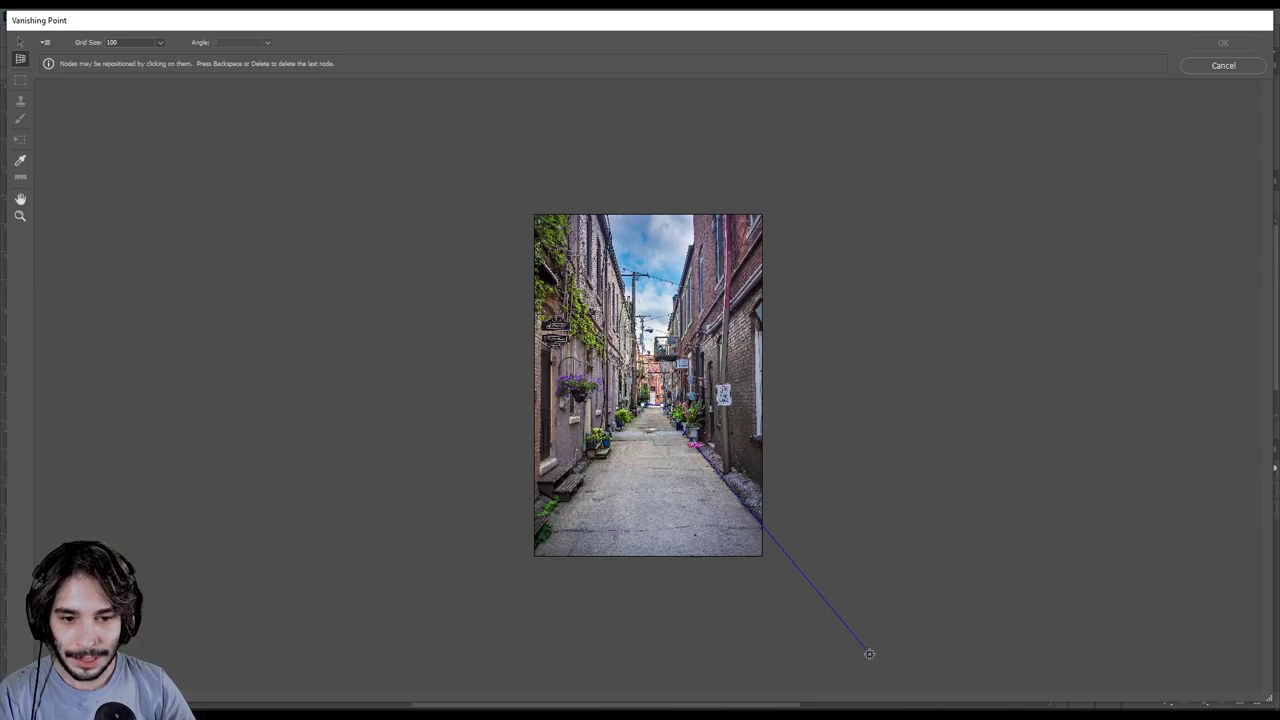
{"action": "left_click", "coordinate": [870, 657]}
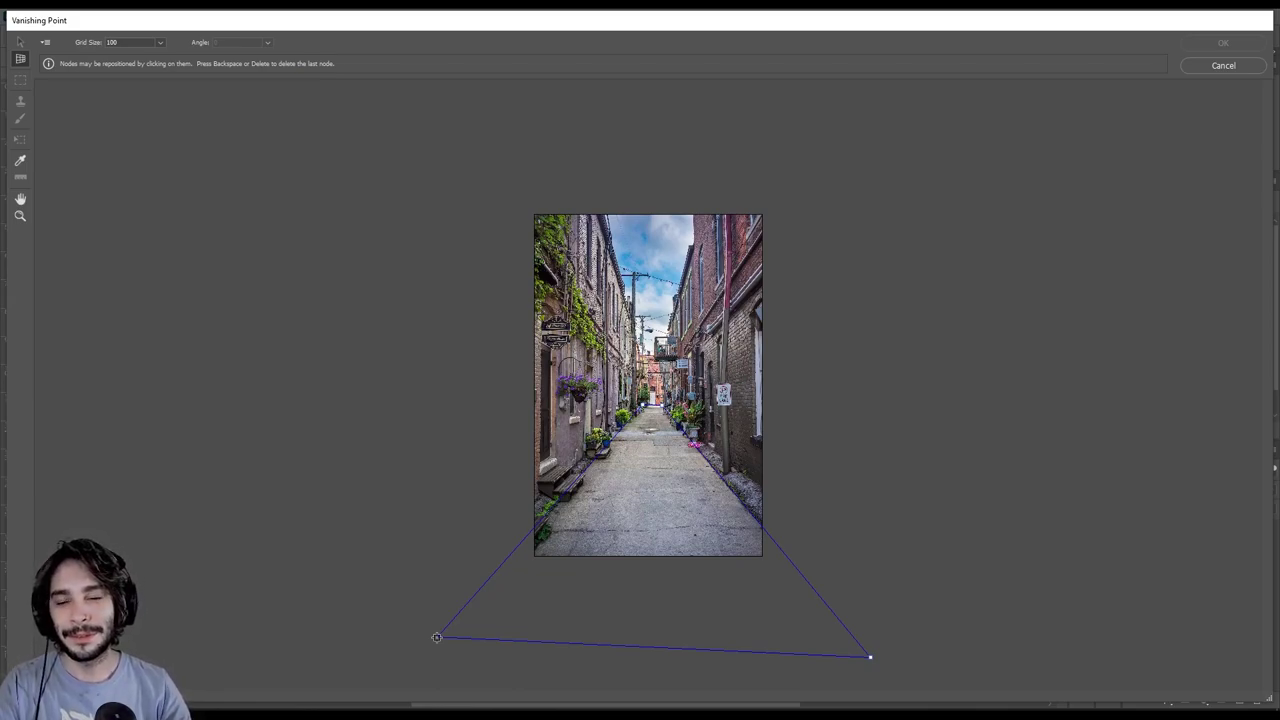
{"action": "left_click", "coordinate": [436, 637]}
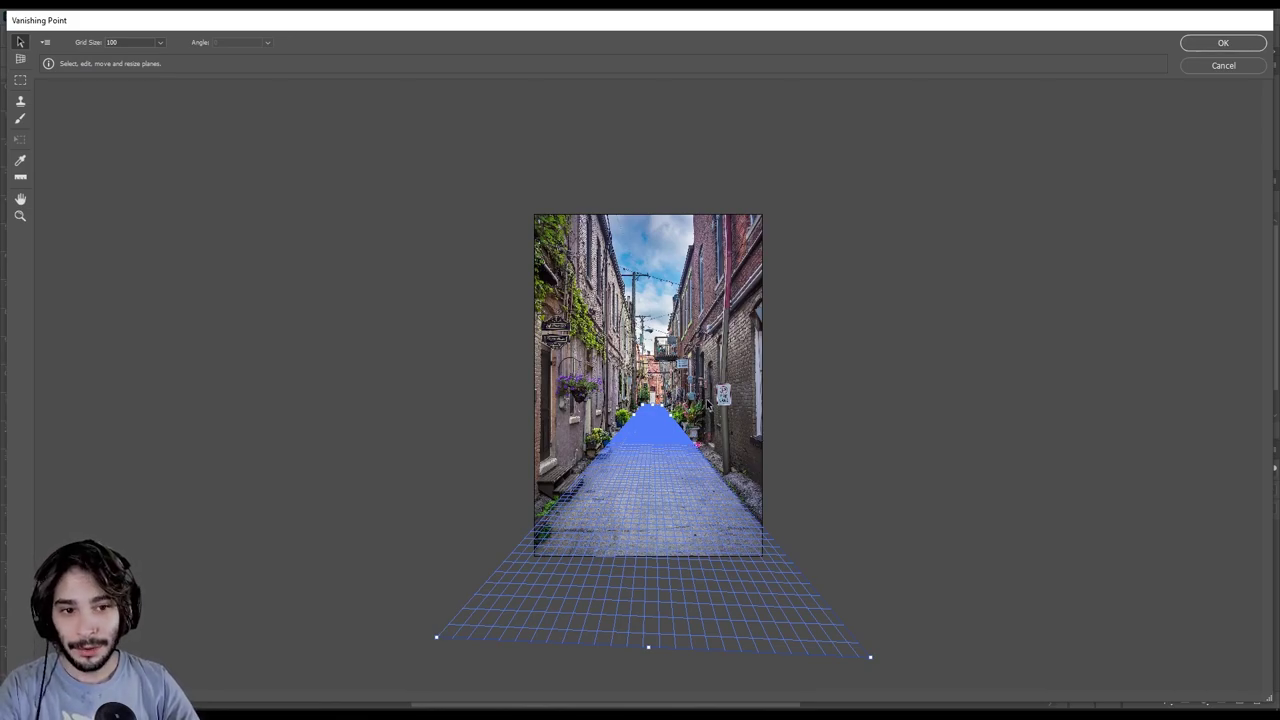
{"action": "left_click", "coordinate": [1222, 44]}
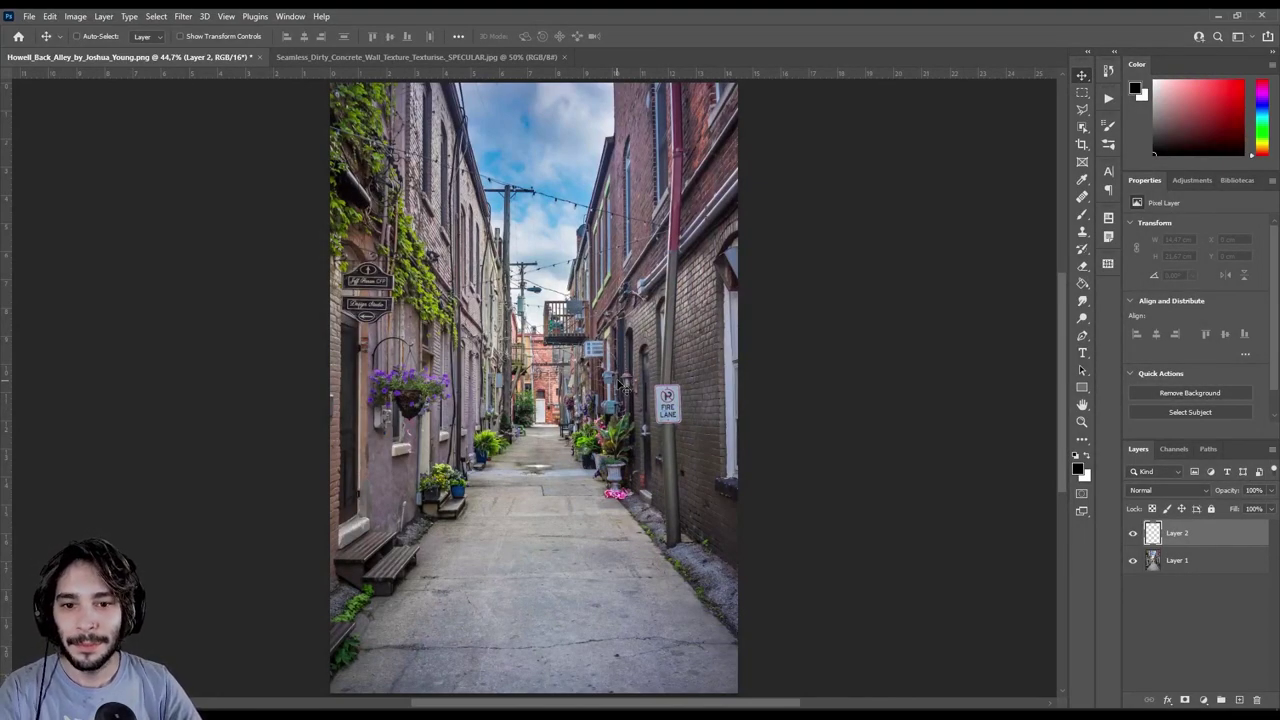
Step: Recheck the floor plane in Vanishing Point without changes, then switch to the concrete texture document
{"action": "left_click", "coordinate": [183, 16]}
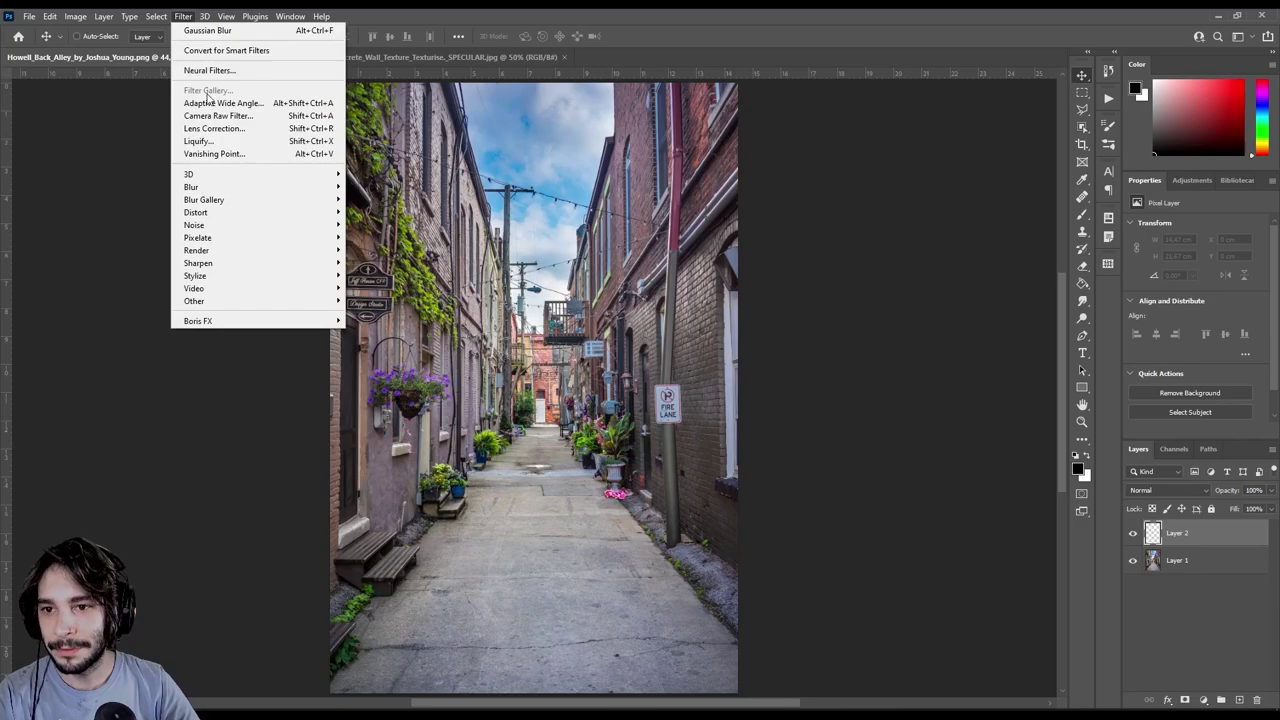
{"action": "left_click", "coordinate": [228, 153]}
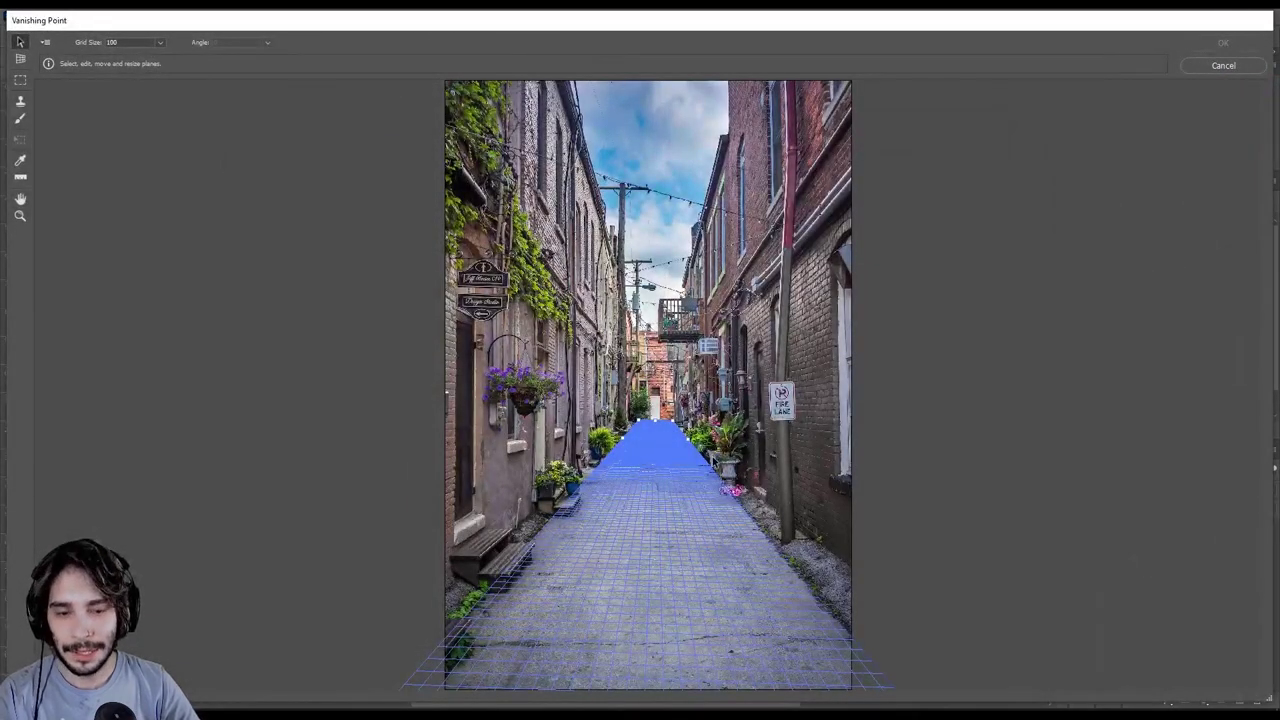
{"action": "left_click", "coordinate": [1242, 66]}
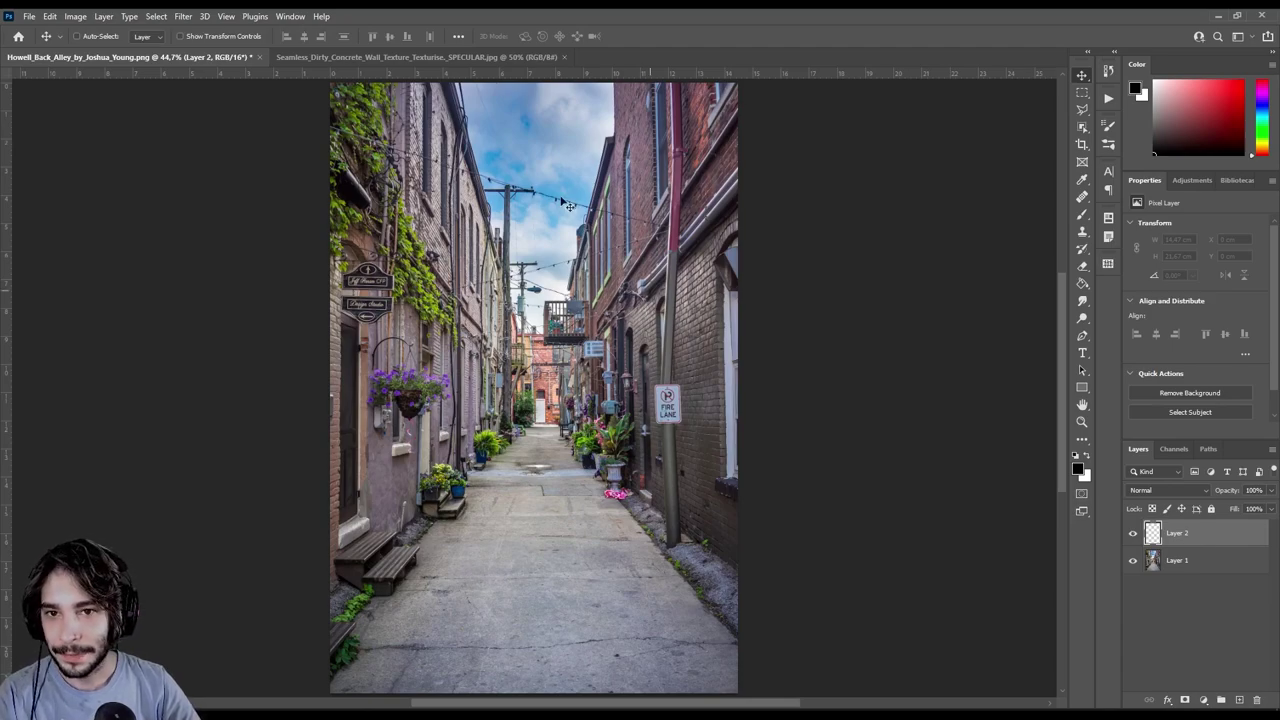
{"action": "left_click", "coordinate": [442, 57]}
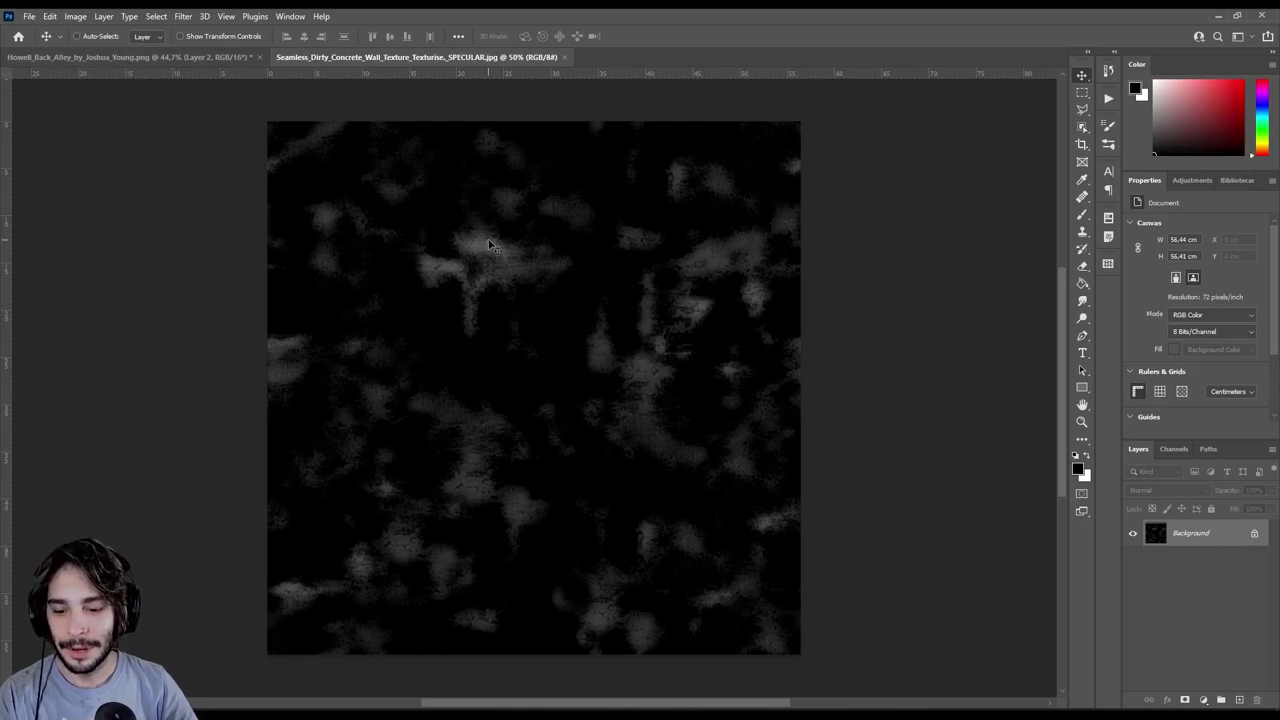
Step: Select all of the concrete texture, return to the alley photo and reopen Vanishing Point
{"action": "key", "text": "ctrl+a"}
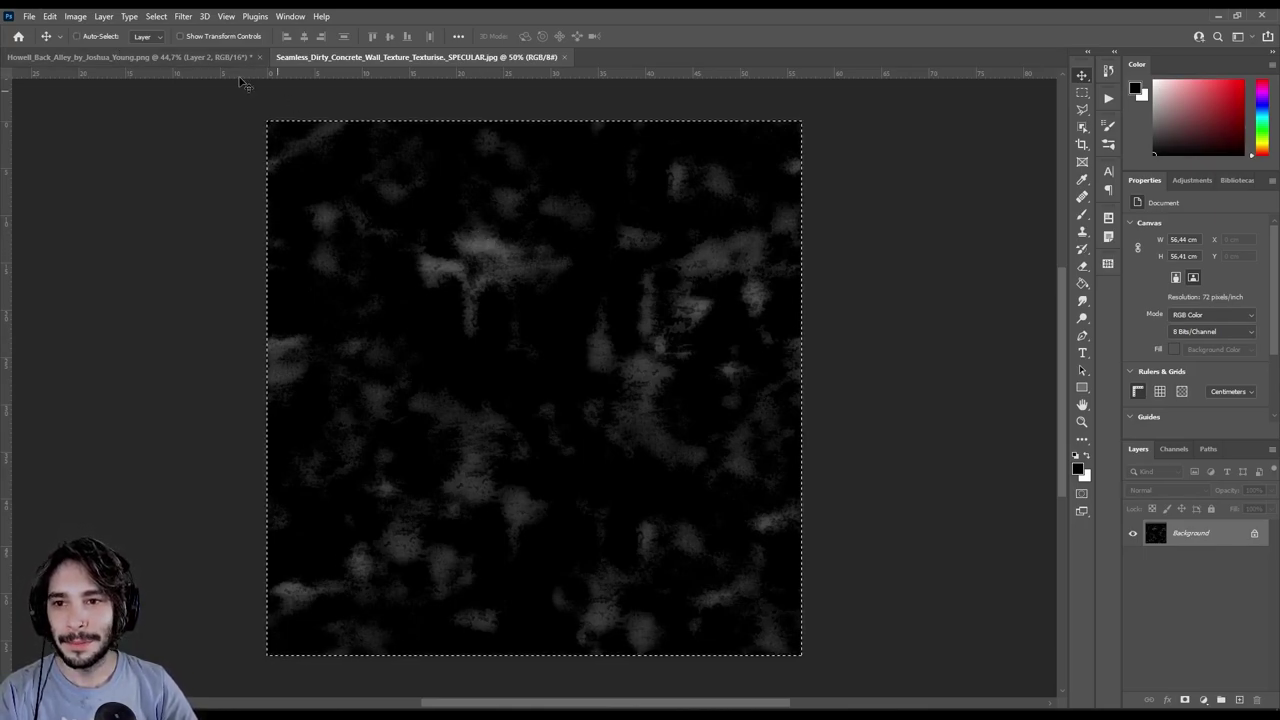
{"action": "left_click", "coordinate": [224, 61]}
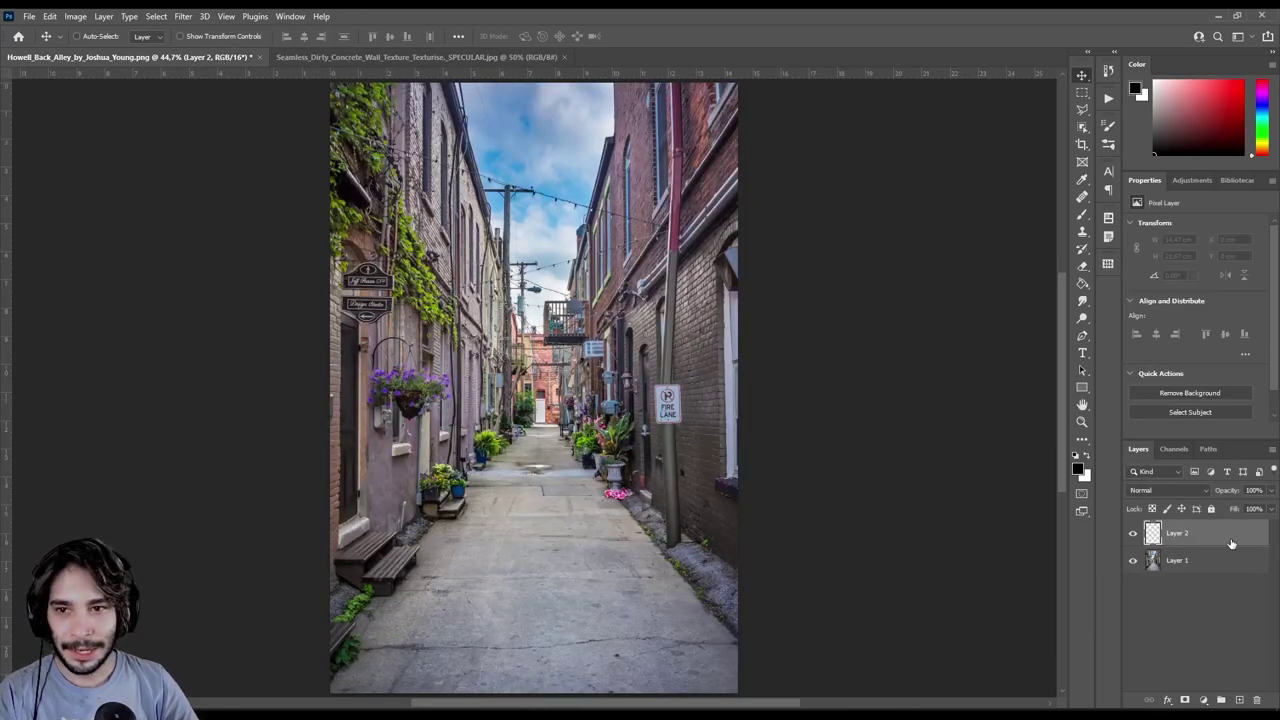
{"action": "left_click", "coordinate": [183, 16]}
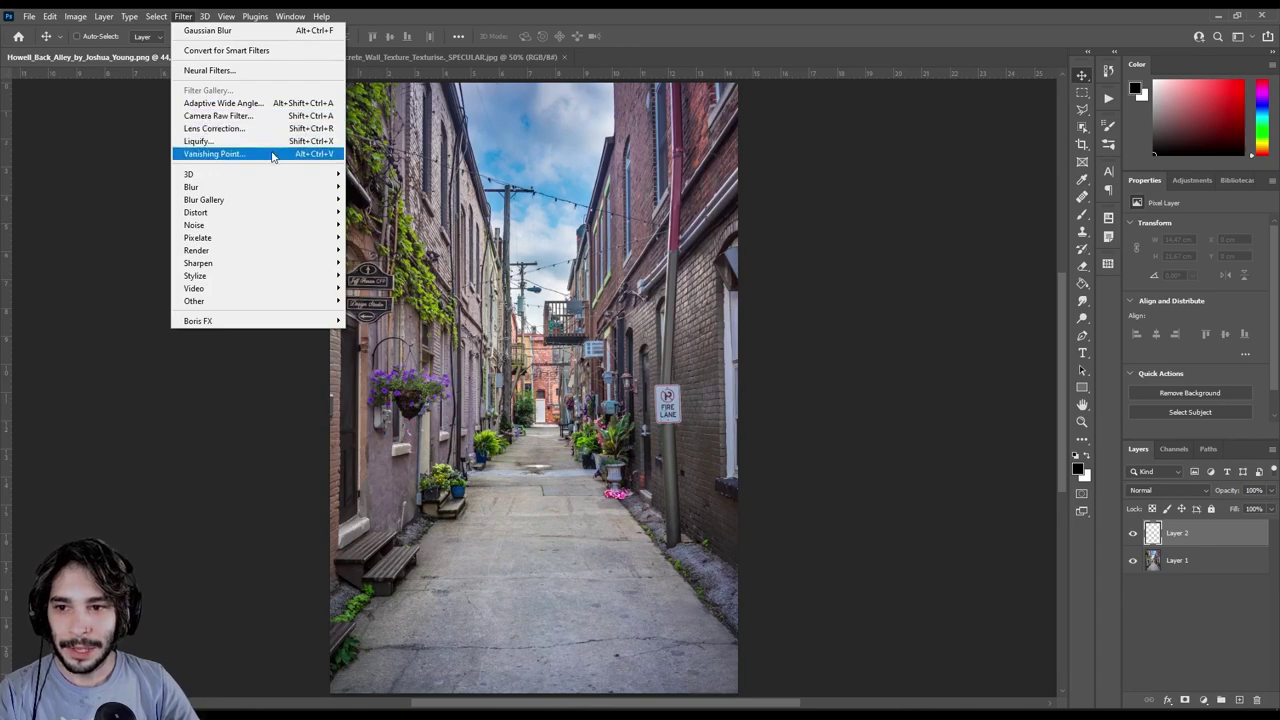
{"action": "left_click", "coordinate": [271, 155]}
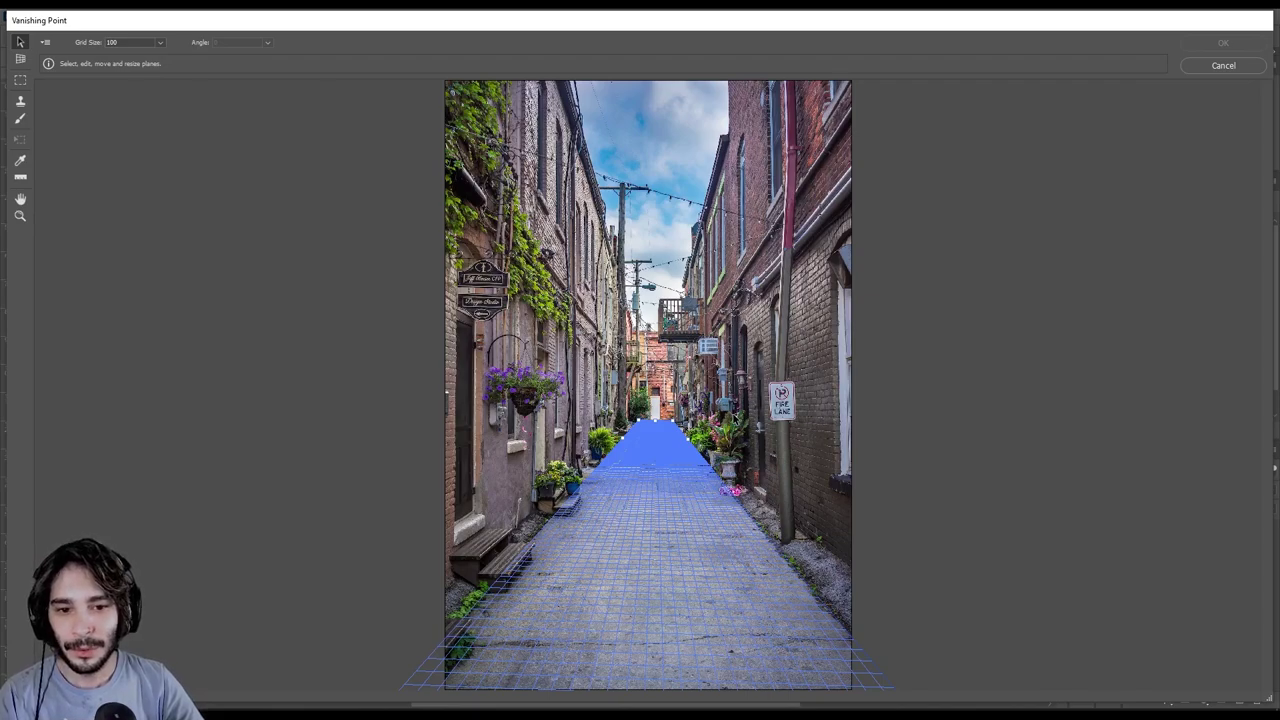
Step: Paste the concrete texture into Vanishing Point and position it over the lower alley floor plane
{"action": "key", "text": "alt"}
{"action": "key", "text": "ctrl+v"}
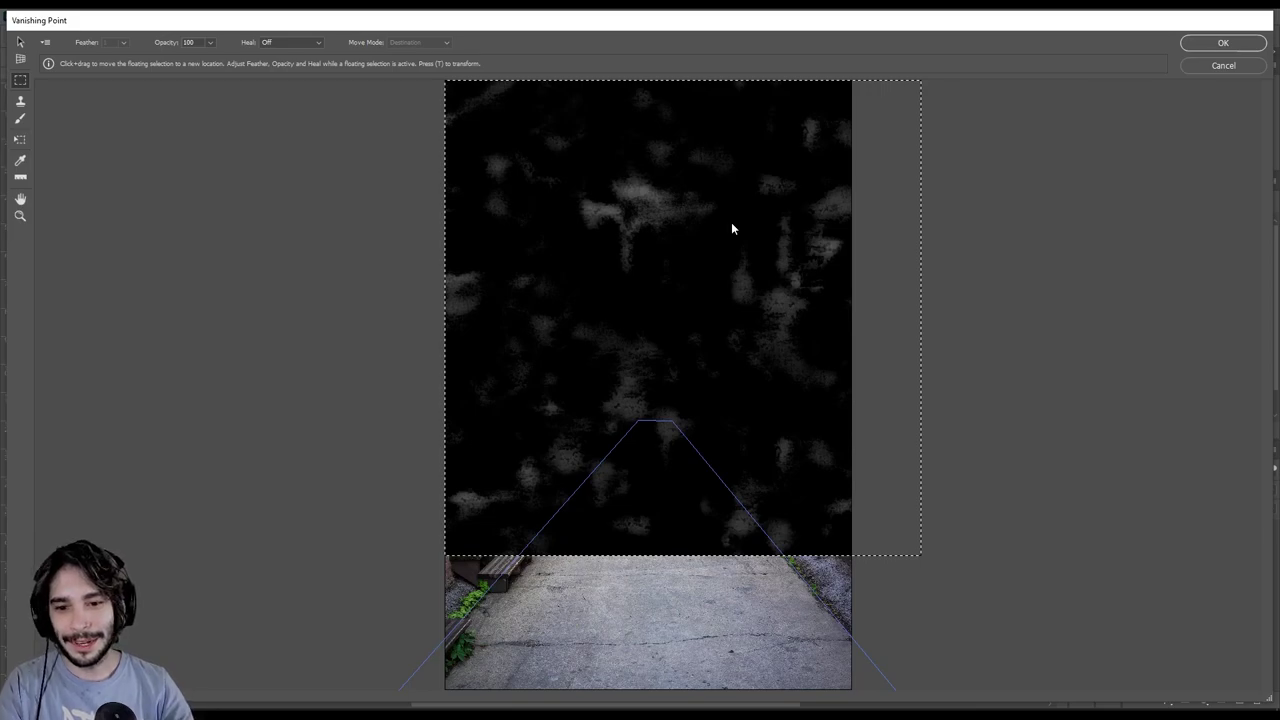
{"action": "mouse_move", "coordinate": [573, 282]}
{"action": "left_mouse_down"}
{"action": "mouse_move", "coordinate": [523, 230]}
{"action": "mouse_move", "coordinate": [625, 515]}
{"action": "mouse_move", "coordinate": [615, 490]}
{"action": "left_mouse_up"}
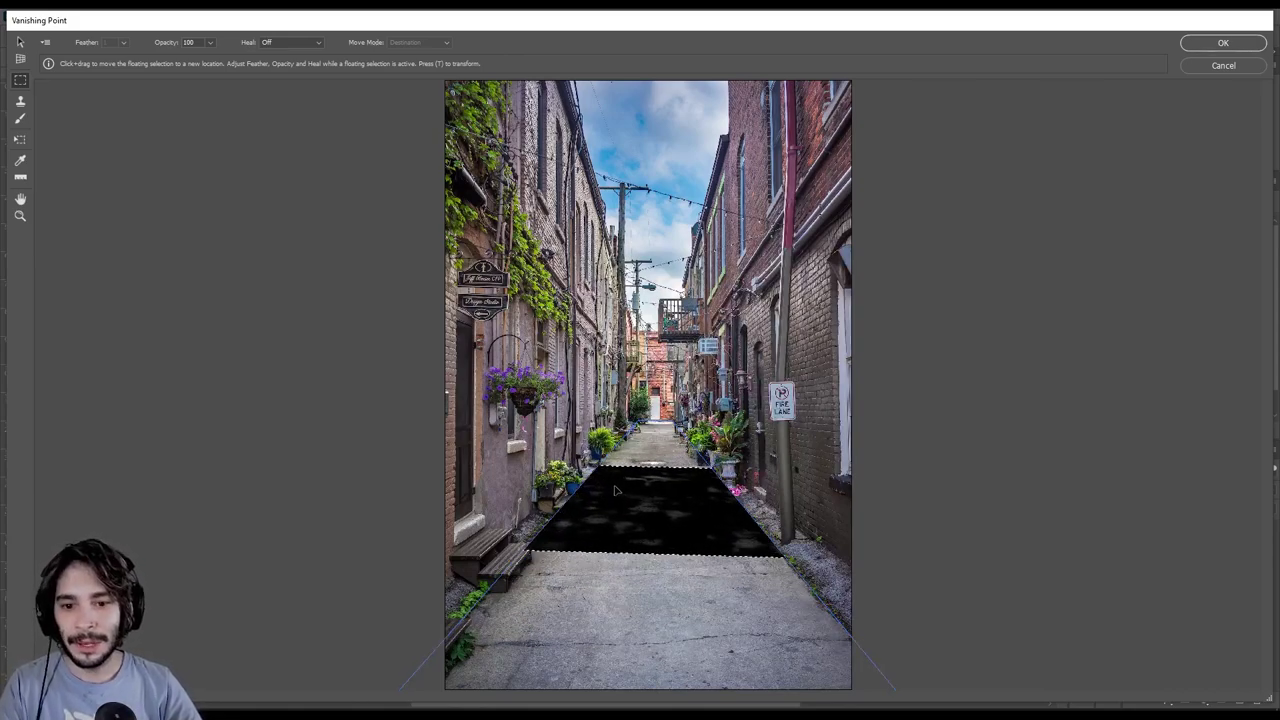
{"action": "mouse_move", "coordinate": [615, 490]}
{"action": "left_mouse_down"}
{"action": "mouse_move", "coordinate": [650, 543]}
{"action": "mouse_move", "coordinate": [650, 532]}
{"action": "left_mouse_up"}
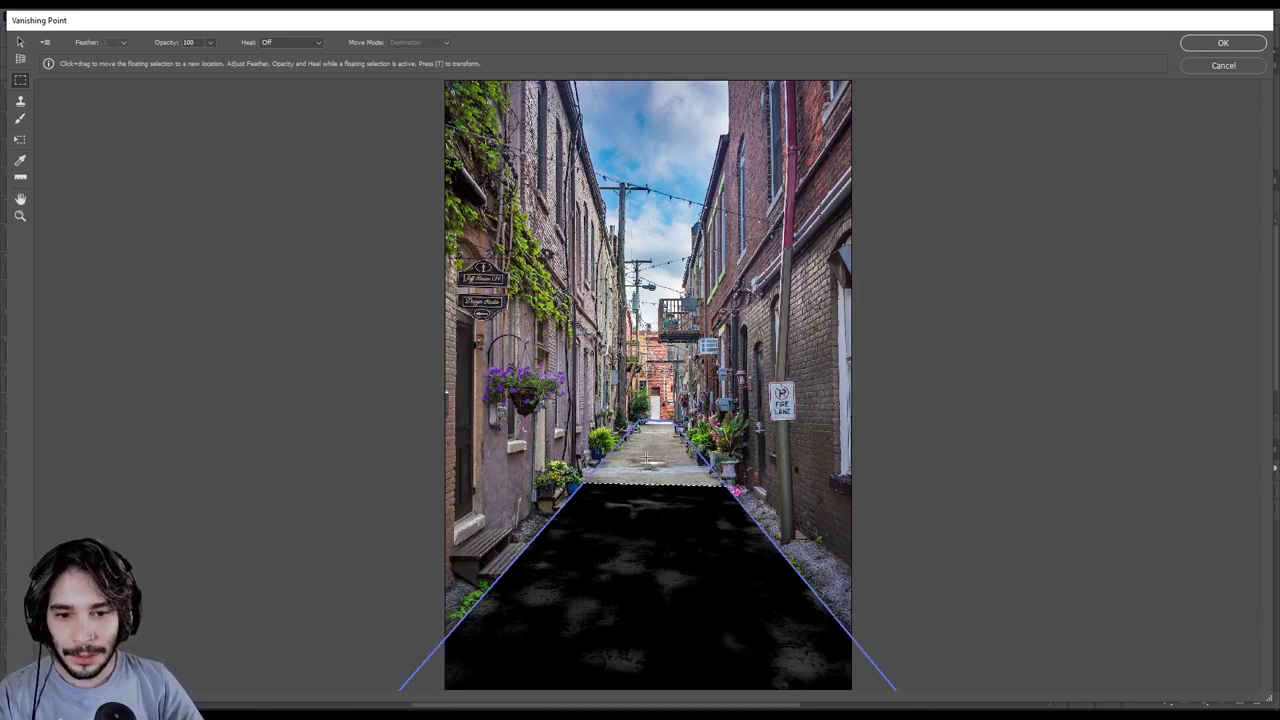
{"action": "mouse_move", "coordinate": [695, 565]}
{"action": "left_mouse_down"}
{"action": "mouse_move", "coordinate": [580, 567]}
{"action": "mouse_move", "coordinate": [687, 600]}
{"action": "left_mouse_up"}
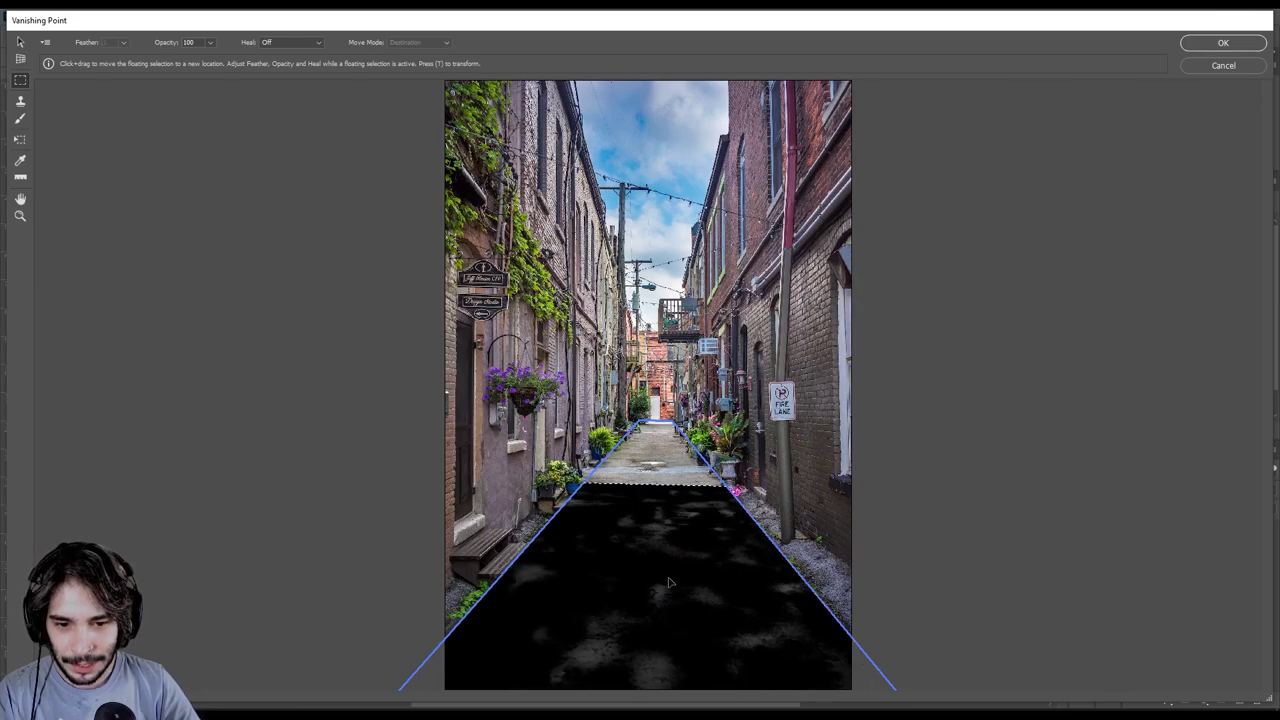
{"action": "mouse_move", "coordinate": [687, 600]}
{"action": "left_mouse_down"}
{"action": "mouse_move", "coordinate": [760, 609]}
{"action": "mouse_move", "coordinate": [597, 620]}
{"action": "left_mouse_up"}
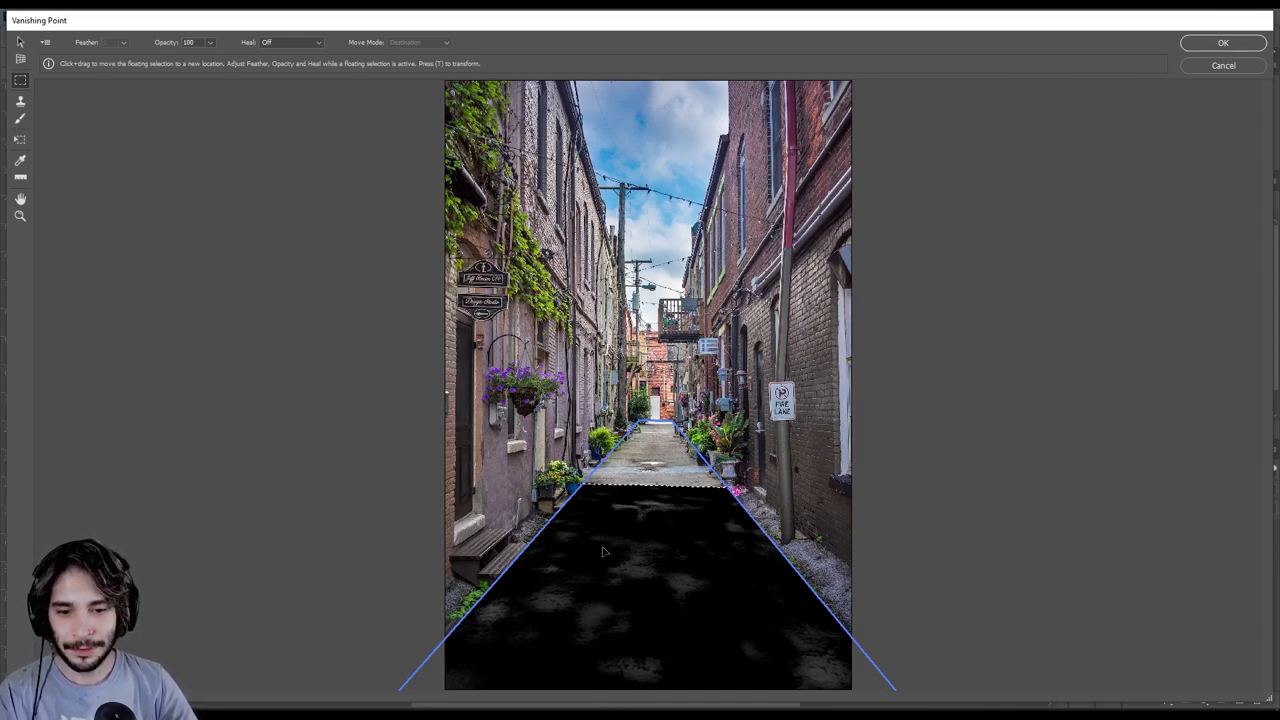
{"action": "mouse_move", "coordinate": [582, 568]}
{"action": "left_mouse_down"}
{"action": "mouse_move", "coordinate": [577, 609]}
{"action": "mouse_move", "coordinate": [599, 618]}
{"action": "left_mouse_up"}
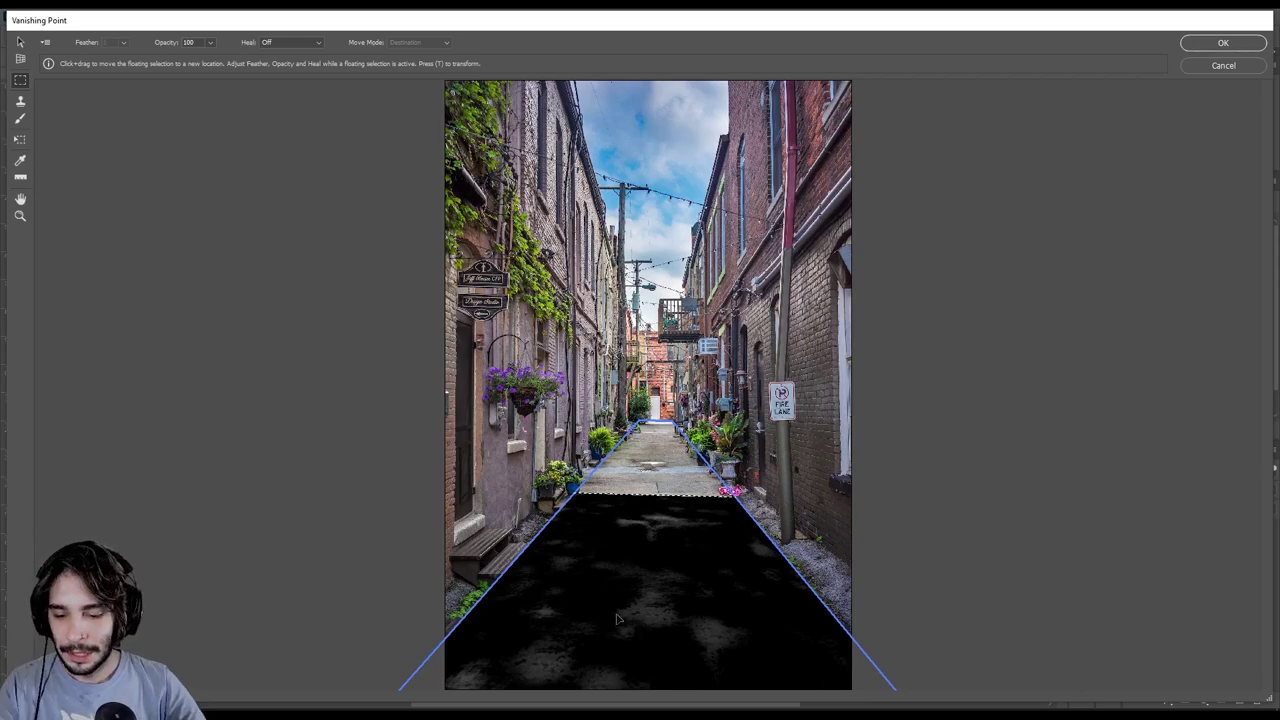
{"action": "key", "text": "ctrl+v"}
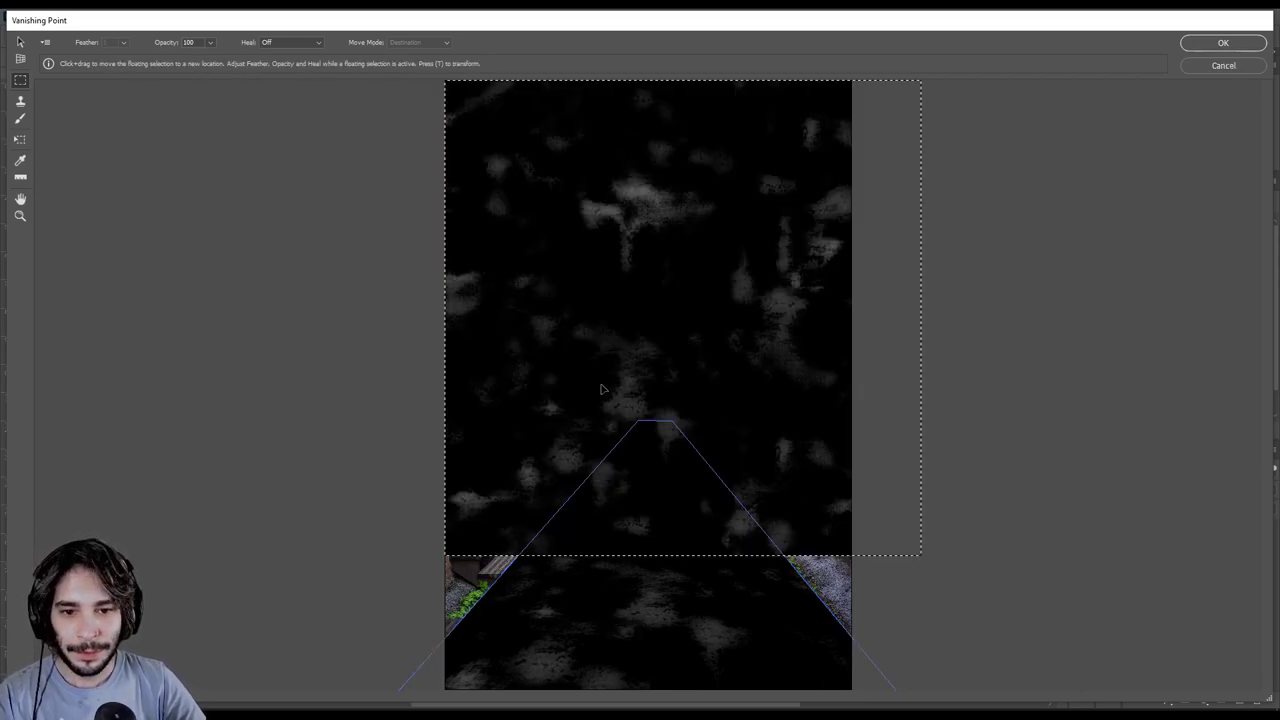
Step: Fit a second texture copy, extend it toward the vanishing point, resize its edge, and apply
{"action": "left_click_drag", "start_coordinate": [680, 235], "coordinate": [641, 466]}
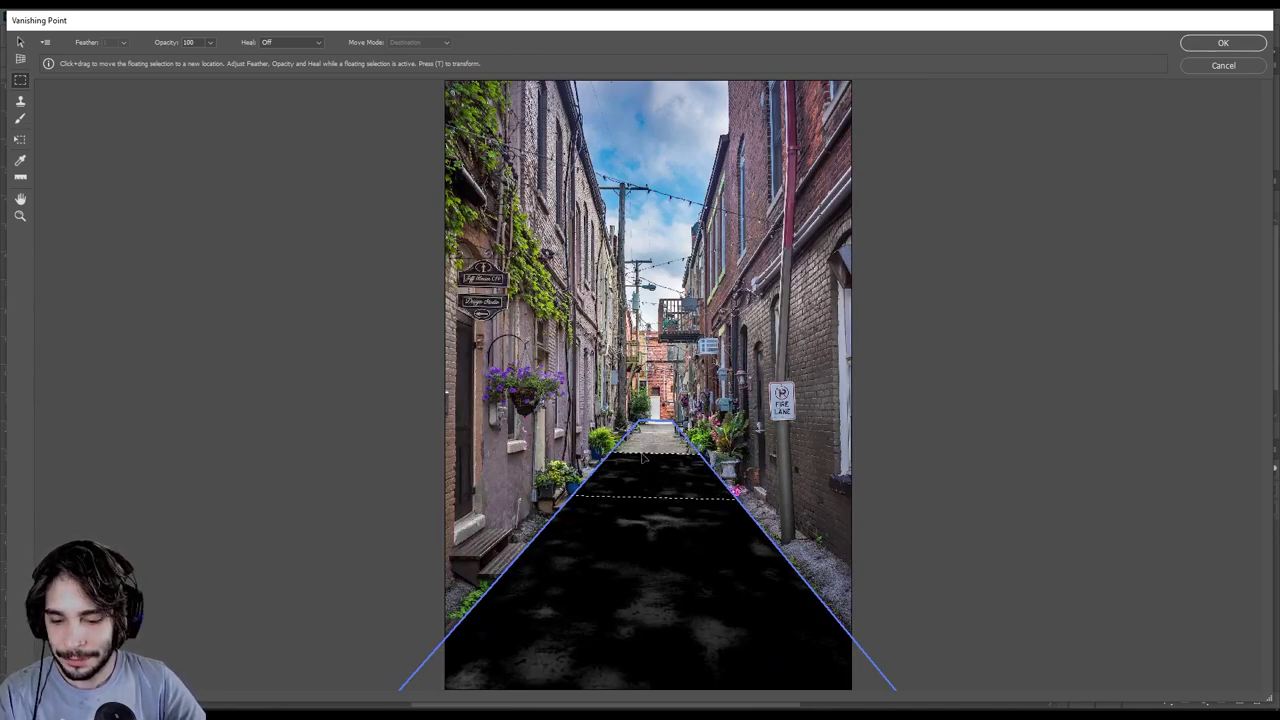
{"action": "key", "text": "alt"}
{"action": "left_click_drag", "start_coordinate": [641, 466], "coordinate": [648, 447]}
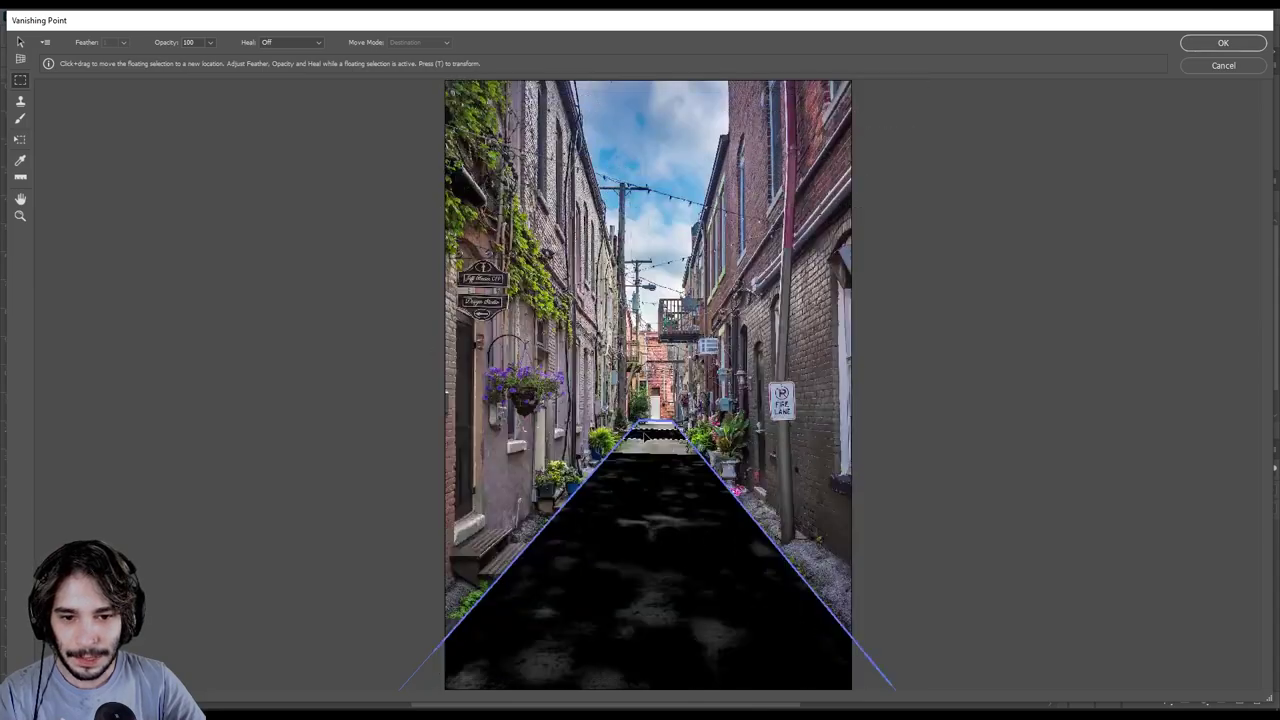
{"action": "key", "text": "alt"}
{"action": "key", "text": "t"}
{"action": "left_click_drag", "start_coordinate": [648, 455], "coordinate": [645, 476]}
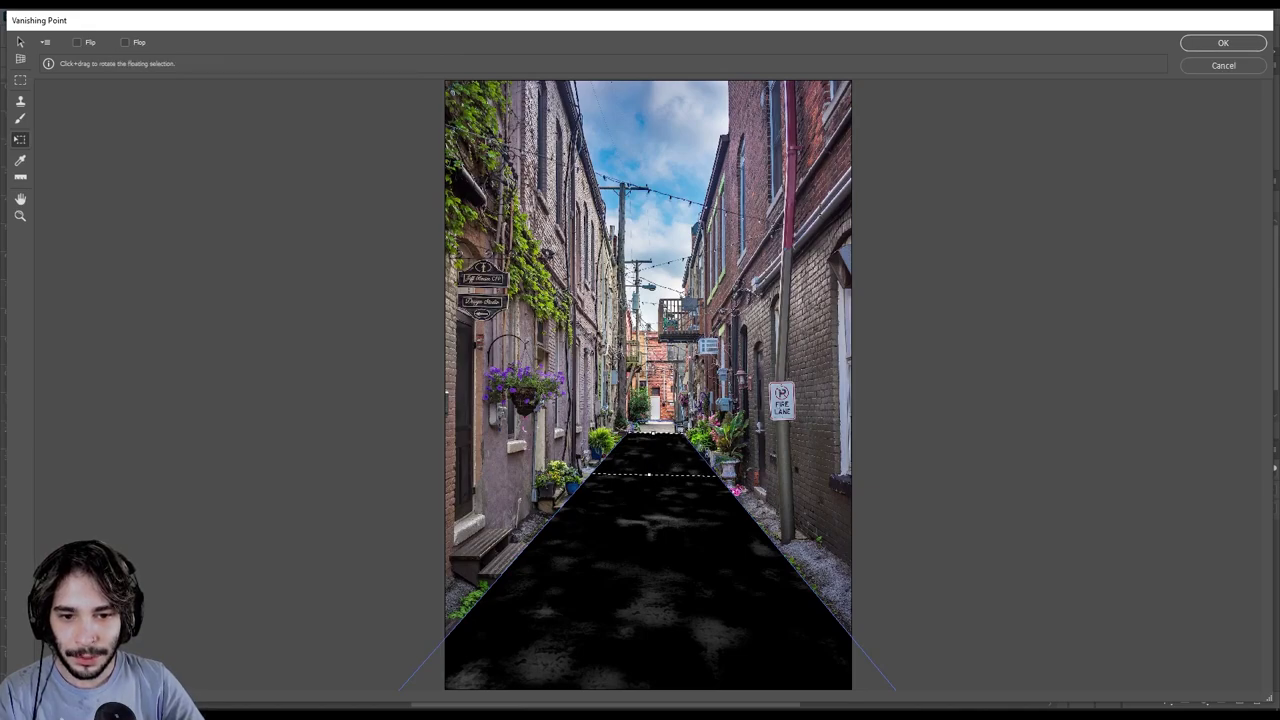
{"action": "left_click_drag", "start_coordinate": [645, 477], "coordinate": [658, 427]}
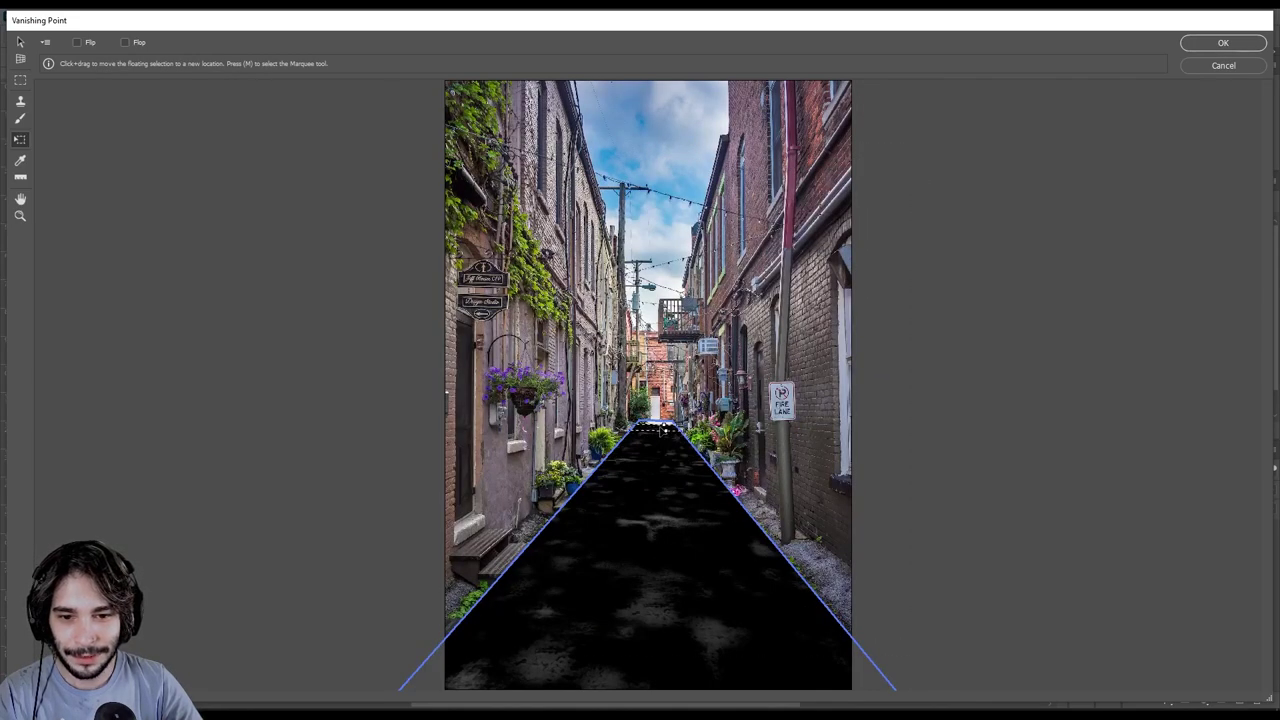
{"action": "left_click_drag", "start_coordinate": [658, 427], "coordinate": [660, 436]}
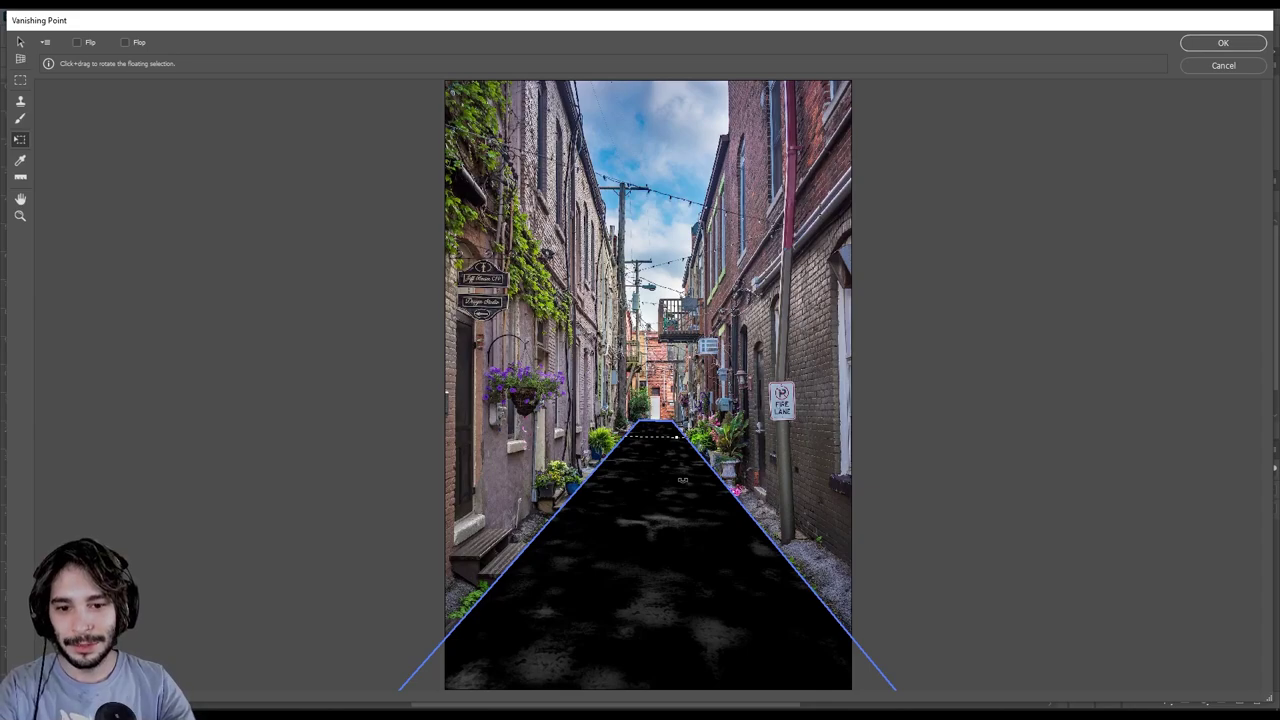
{"action": "left_click", "coordinate": [1218, 45]}
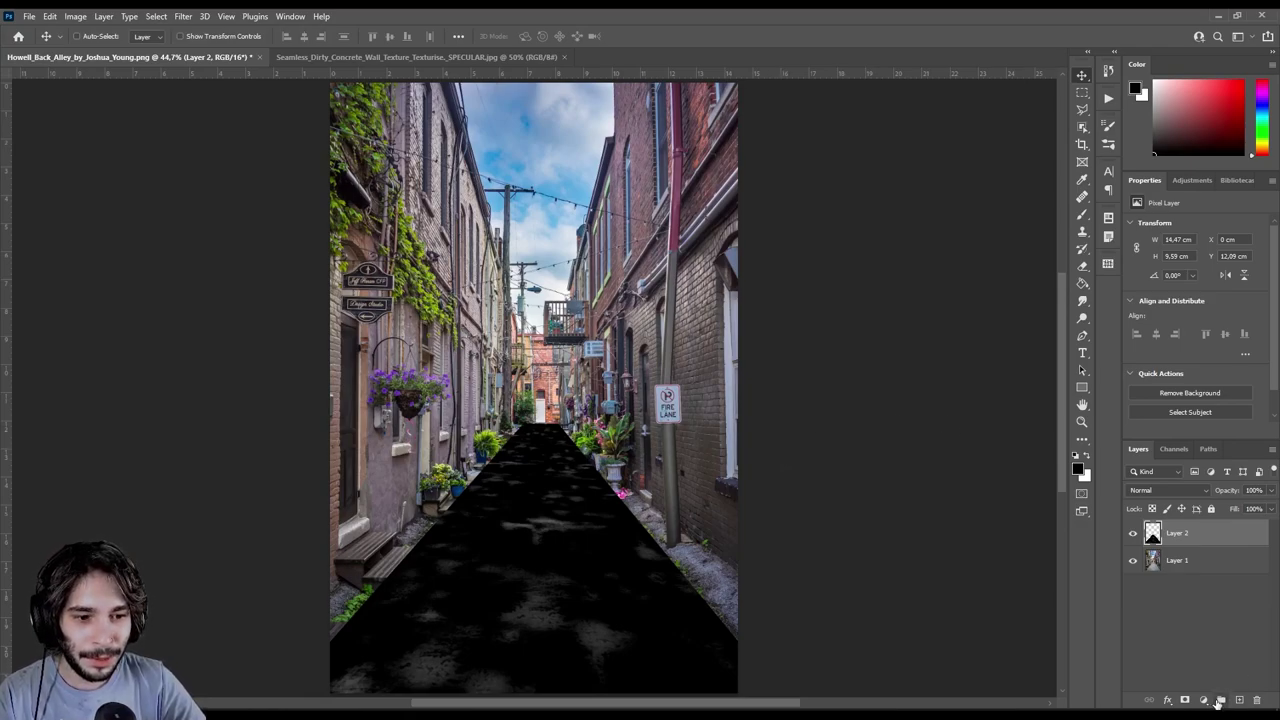
Step: Add a Curves adjustment clipped to Layer 2 at input 40, then load the Red channel selection
{"action": "left_click", "coordinate": [1203, 700]}
{"action": "left_click", "coordinate": [1197, 530]}
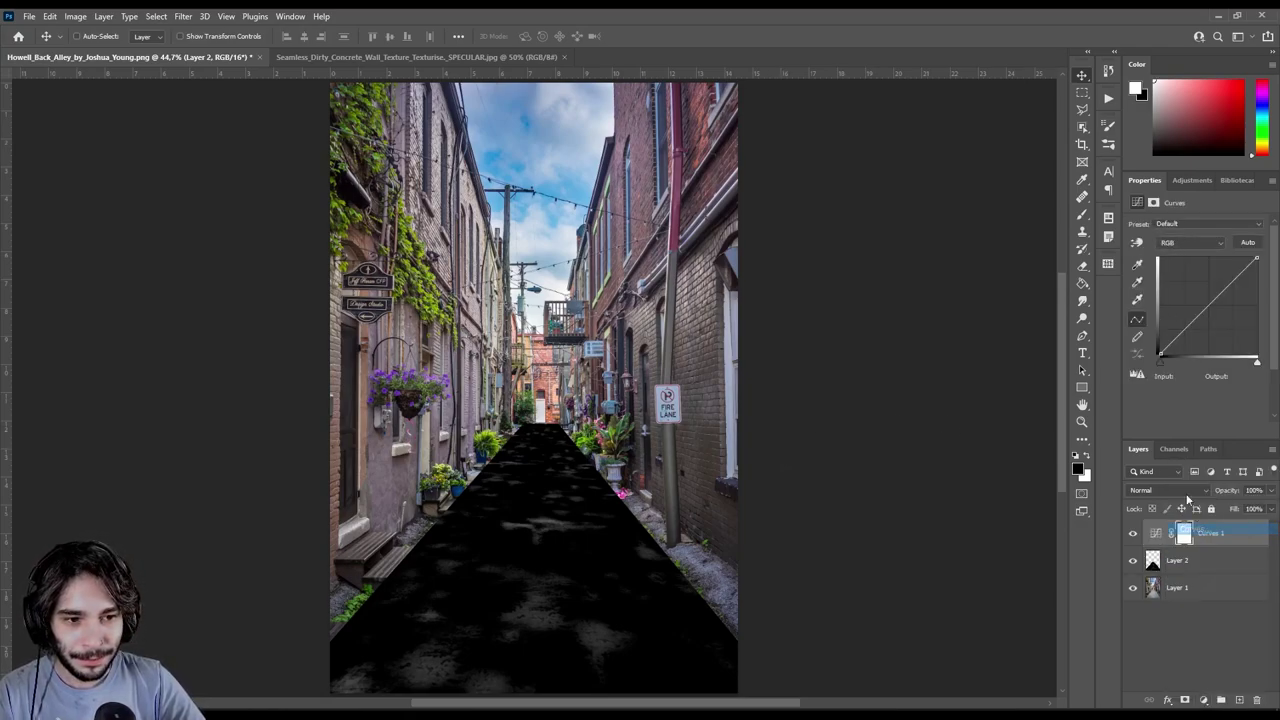
{"action": "left_click", "coordinate": [1179, 430]}
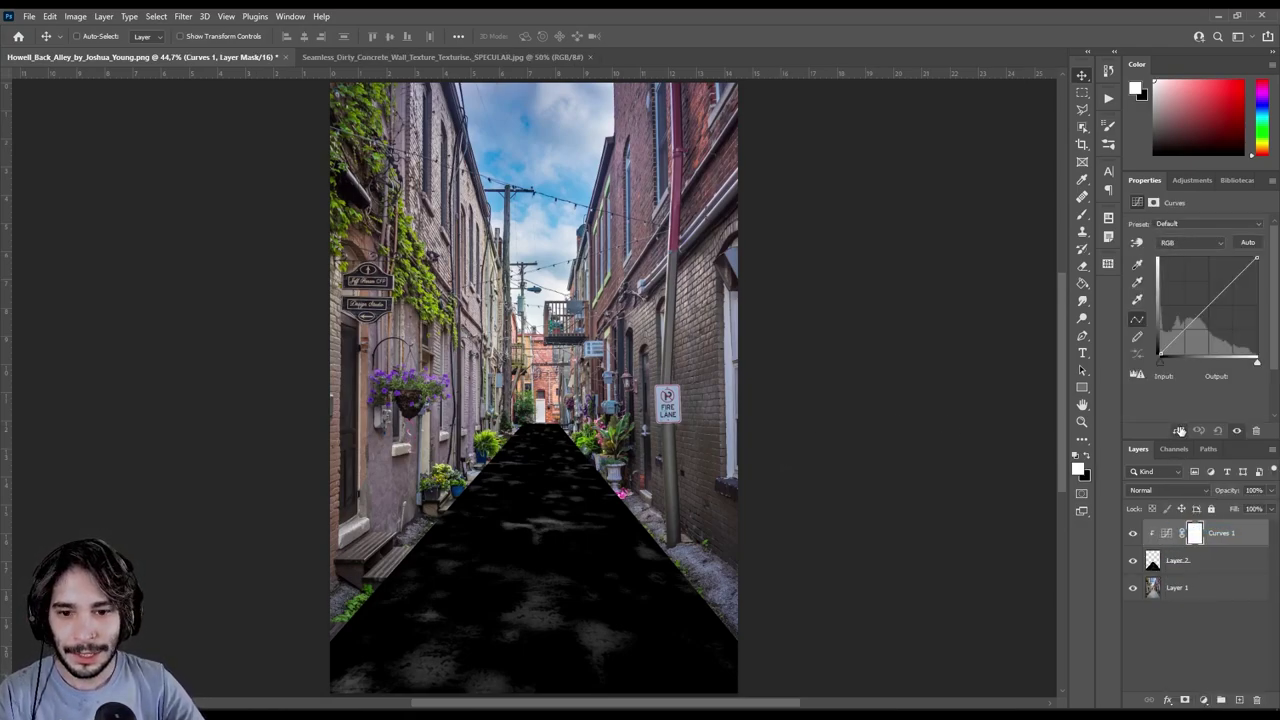
{"action": "left_click_drag", "start_coordinate": [1257, 361], "coordinate": [1175, 363]}
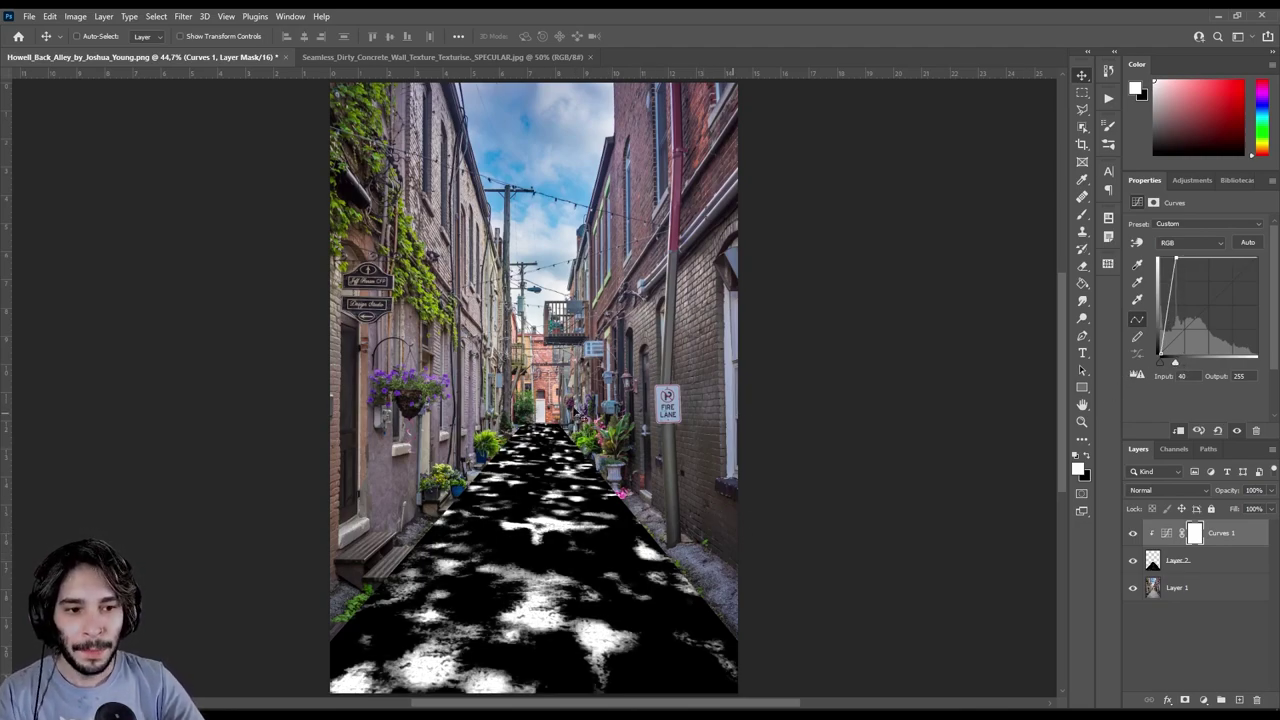
{"action": "left_click", "coordinate": [1174, 449]}
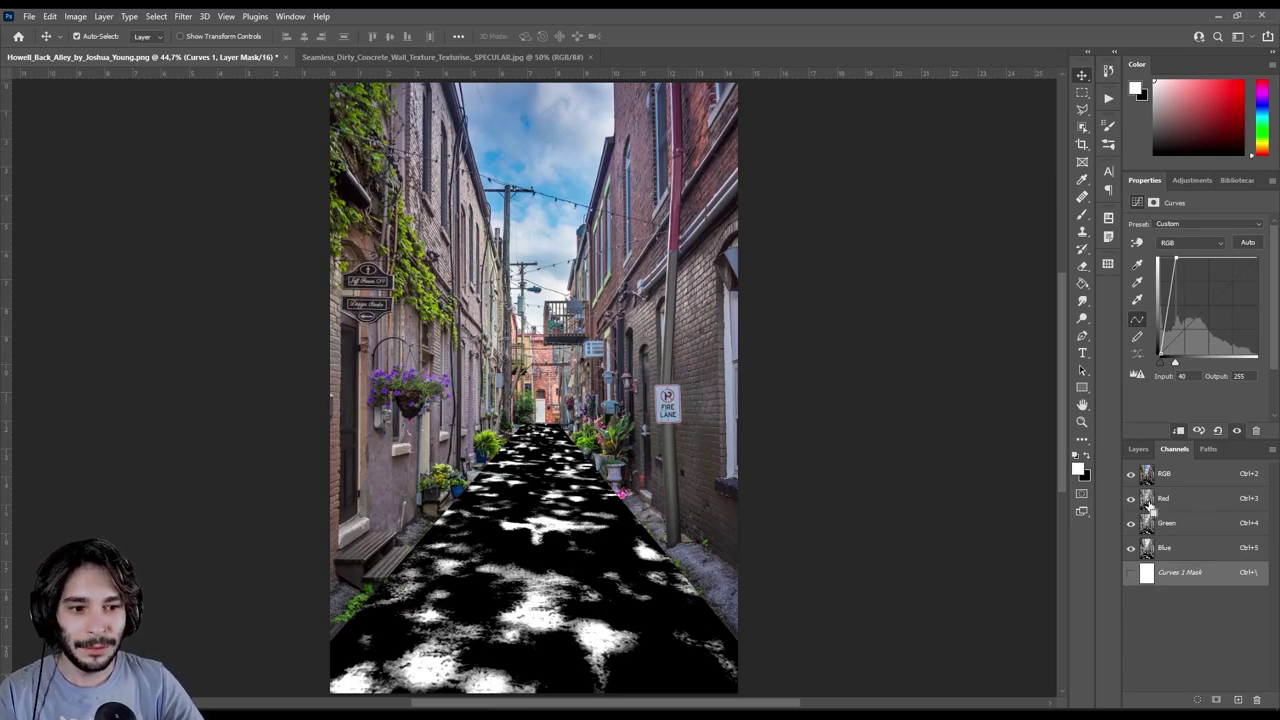
{"action": "left_click", "coordinate": [1148, 506], "text": "ctrl"}
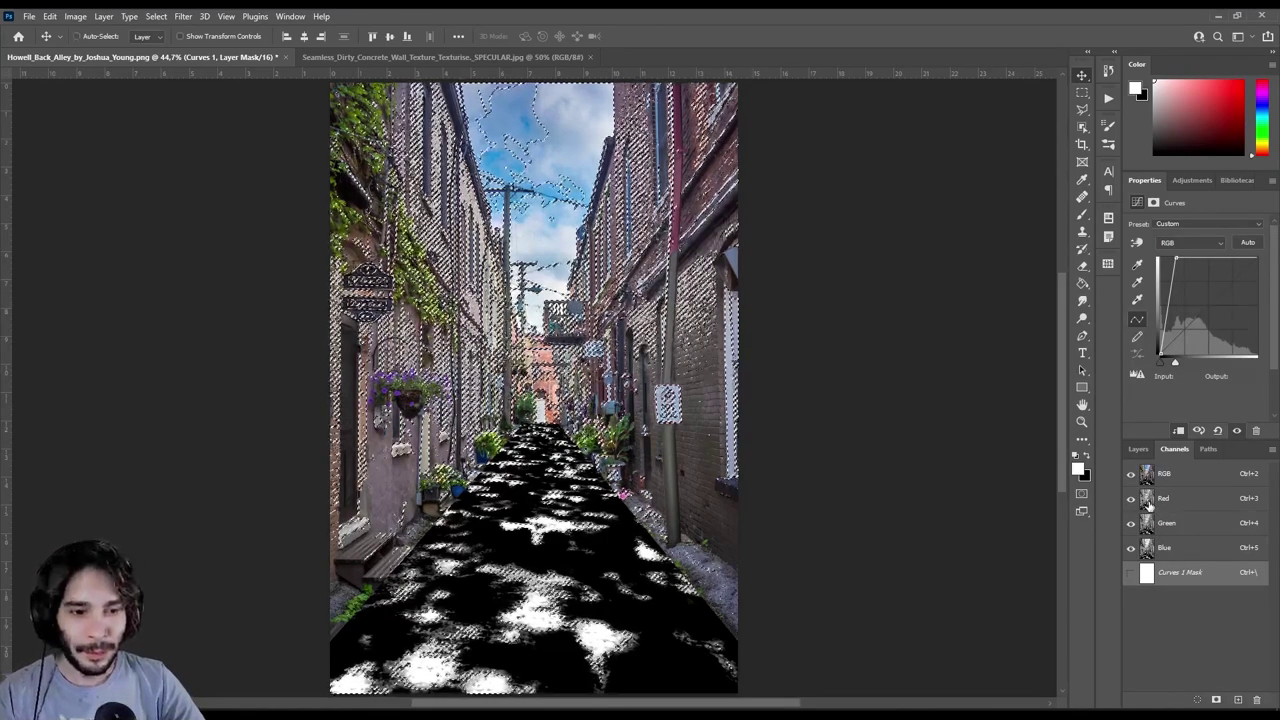
Step: Add a layer mask to Layer 2 from the red-channel selection, then select the original photo layer
{"action": "left_click", "coordinate": [1138, 449]}
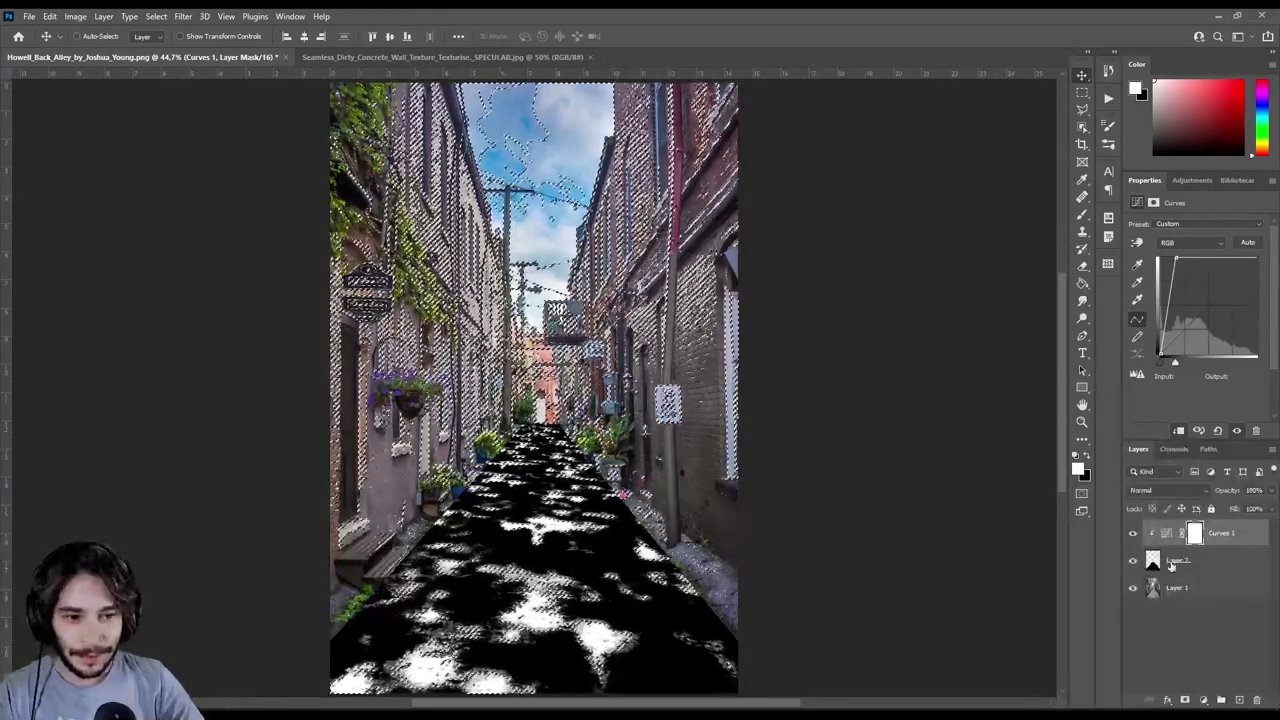
{"action": "left_click", "coordinate": [1200, 560]}
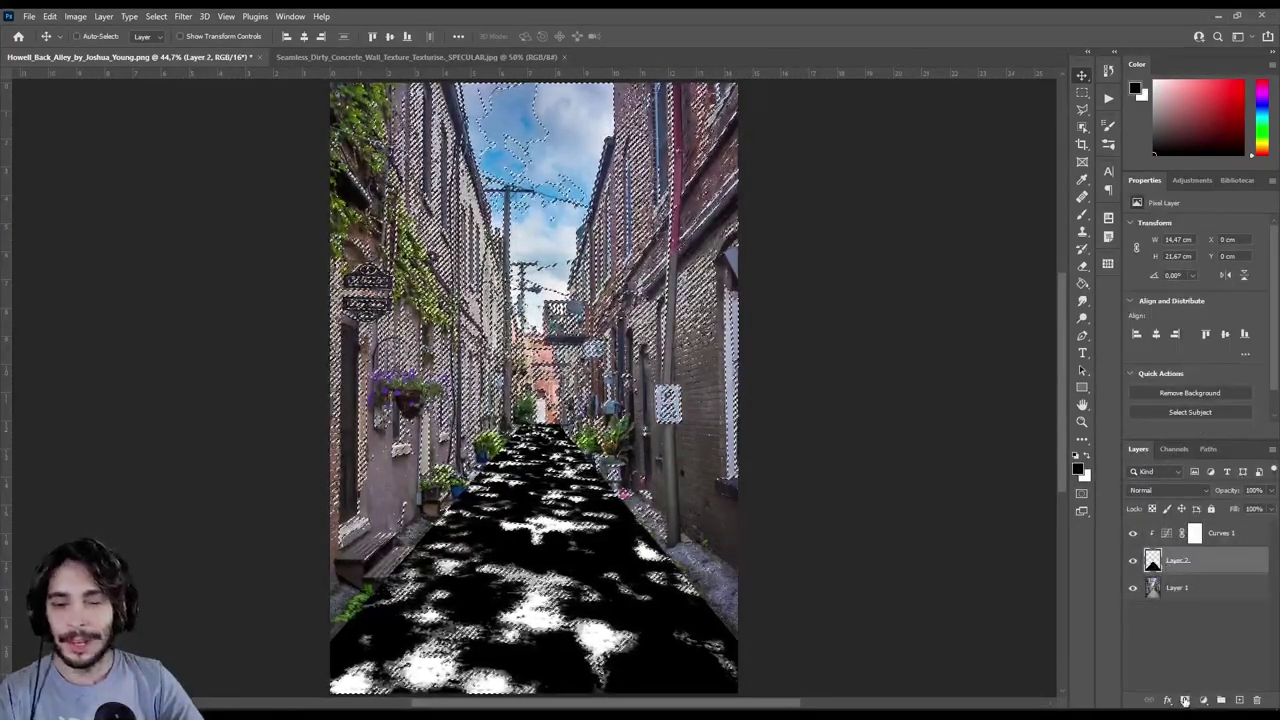
{"action": "left_click", "coordinate": [1184, 700]}
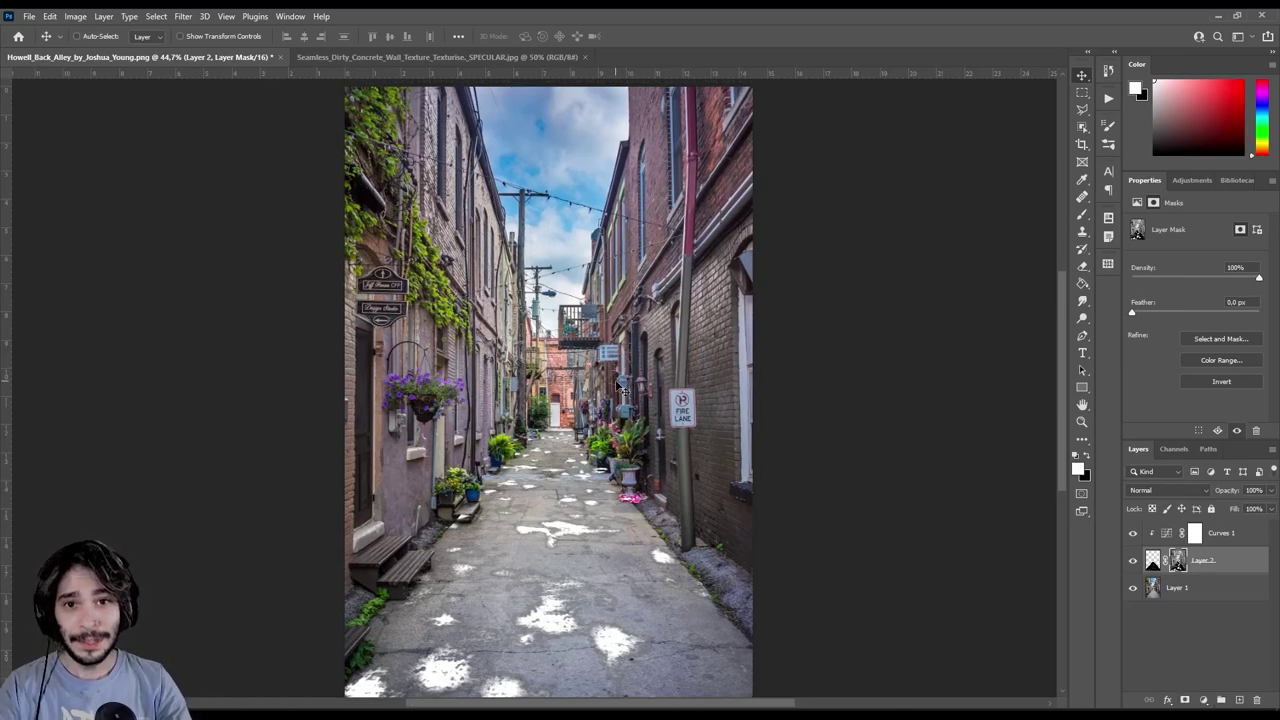
{"action": "scroll", "coordinate": [622, 385], "scroll_direction": "down", "scroll_amount": 1}
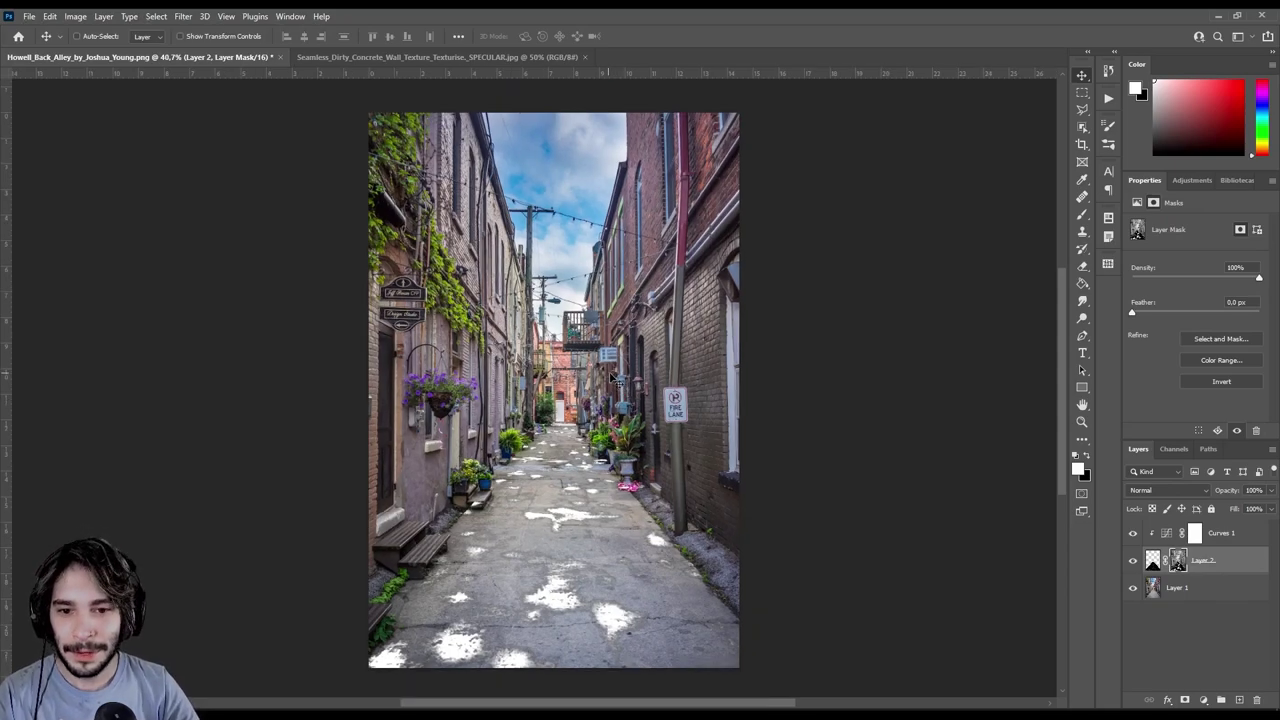
{"action": "left_click", "coordinate": [1212, 596]}
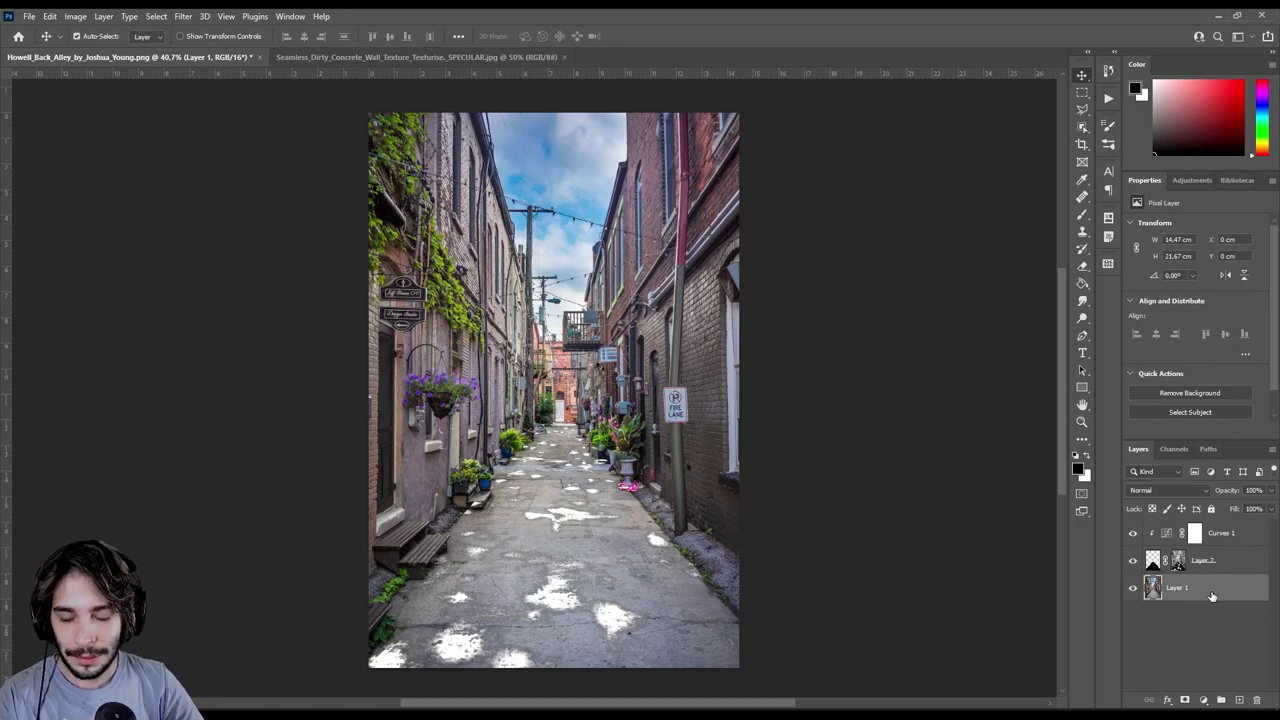
Step: Duplicate the alley photo layer, rotate the copy 180°, and nudge it slightly down
{"action": "key", "text": "ctrl+j"}
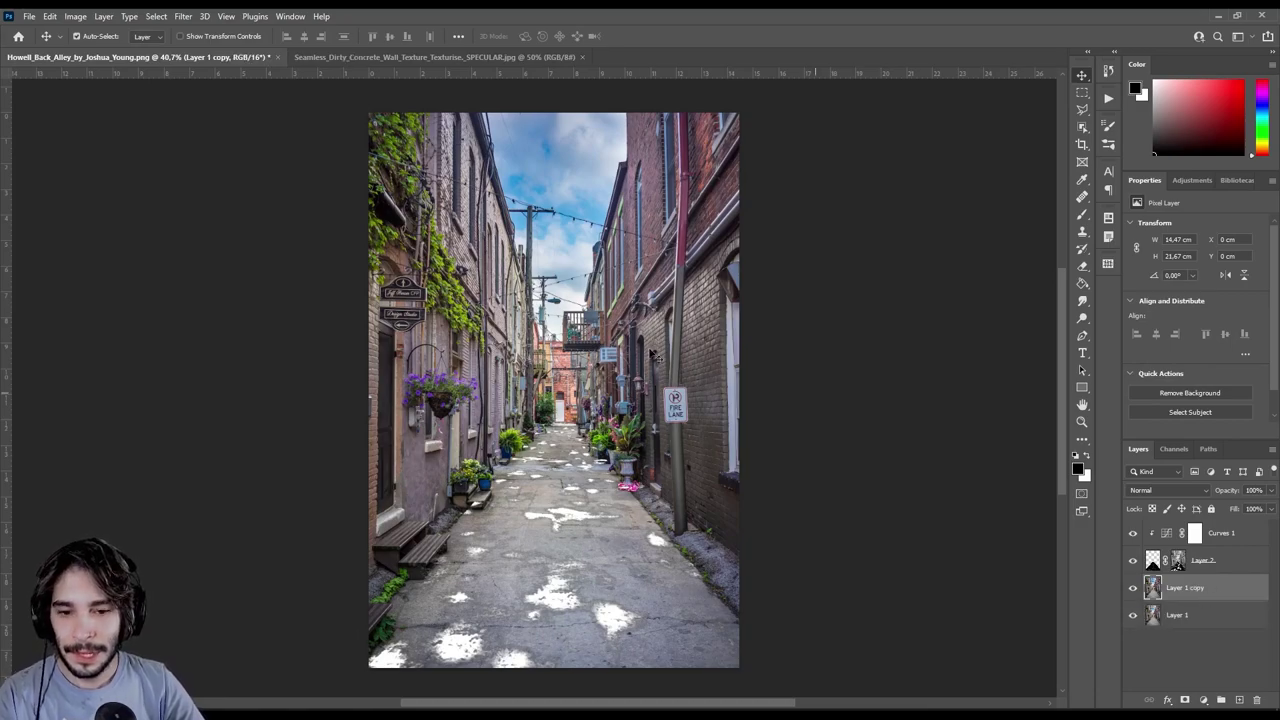
{"action": "key", "text": "ctrl+t"}
{"action": "mouse_move", "coordinate": [800, 192]}
{"action": "left_mouse_down"}
{"action": "mouse_move", "coordinate": [808, 403]}
{"action": "mouse_move", "coordinate": [378, 576]}
{"action": "left_mouse_up"}
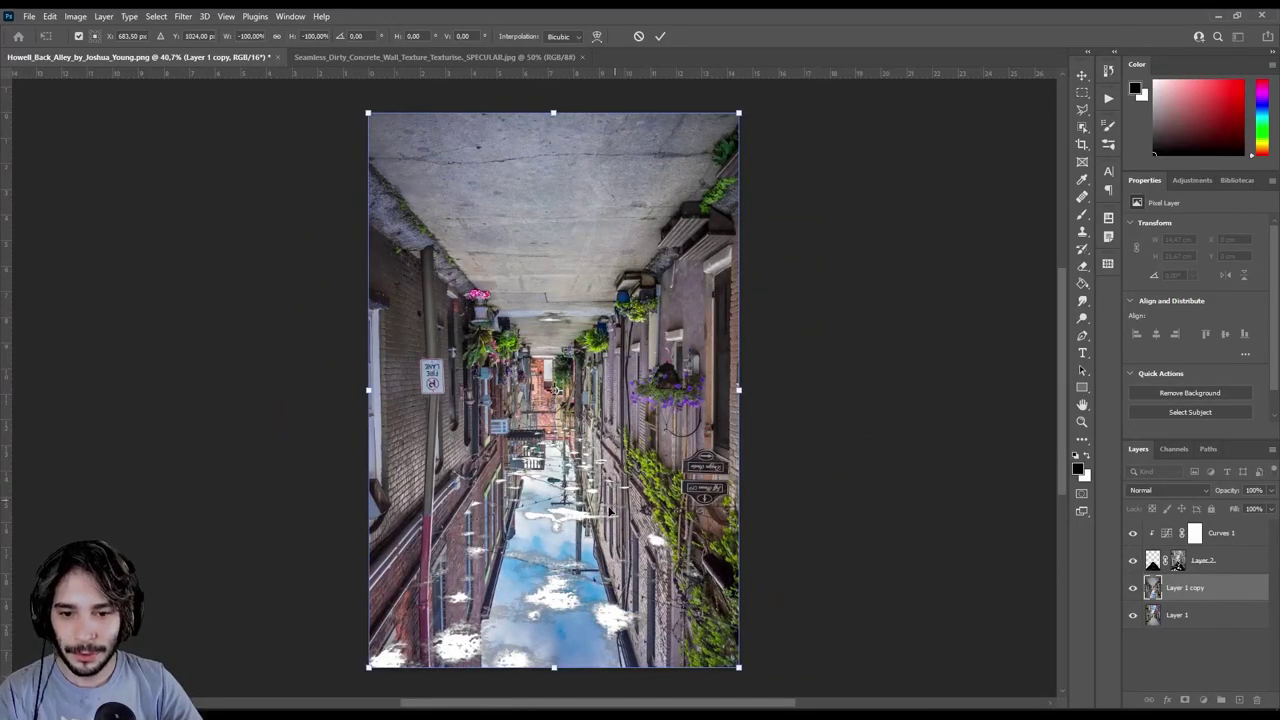
{"action": "right_click", "coordinate": [591, 362]}
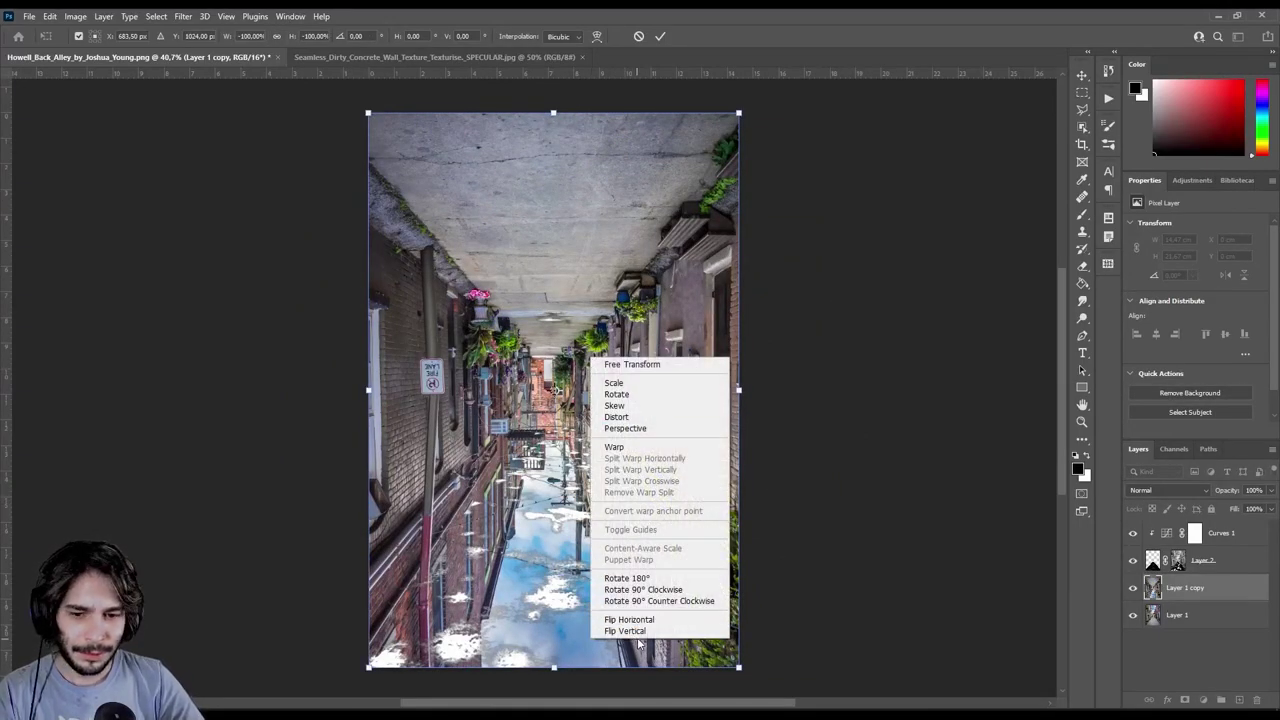
{"action": "left_click", "coordinate": [519, 545]}
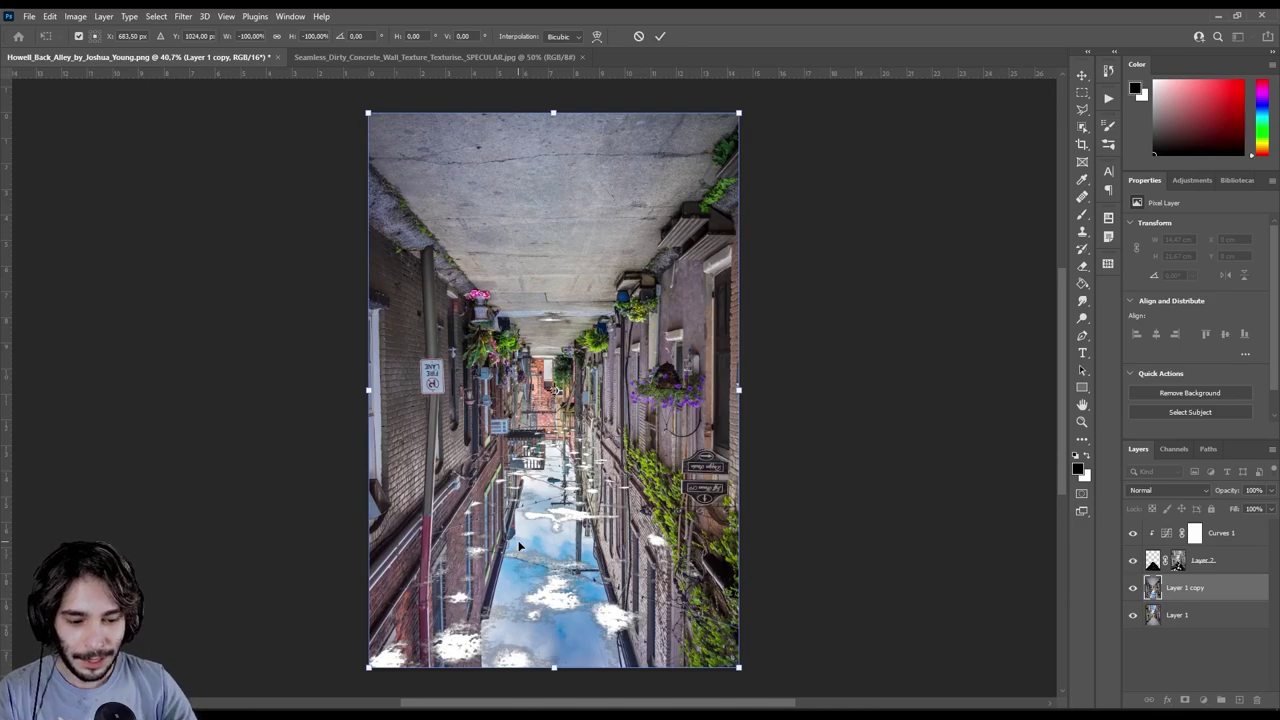
{"action": "key", "text": "Return"}
{"action": "mouse_move", "coordinate": [550, 476]}
{"action": "left_mouse_down"}
{"action": "mouse_move", "coordinate": [546, 500]}
{"action": "mouse_move", "coordinate": [541, 487]}
{"action": "left_mouse_up"}
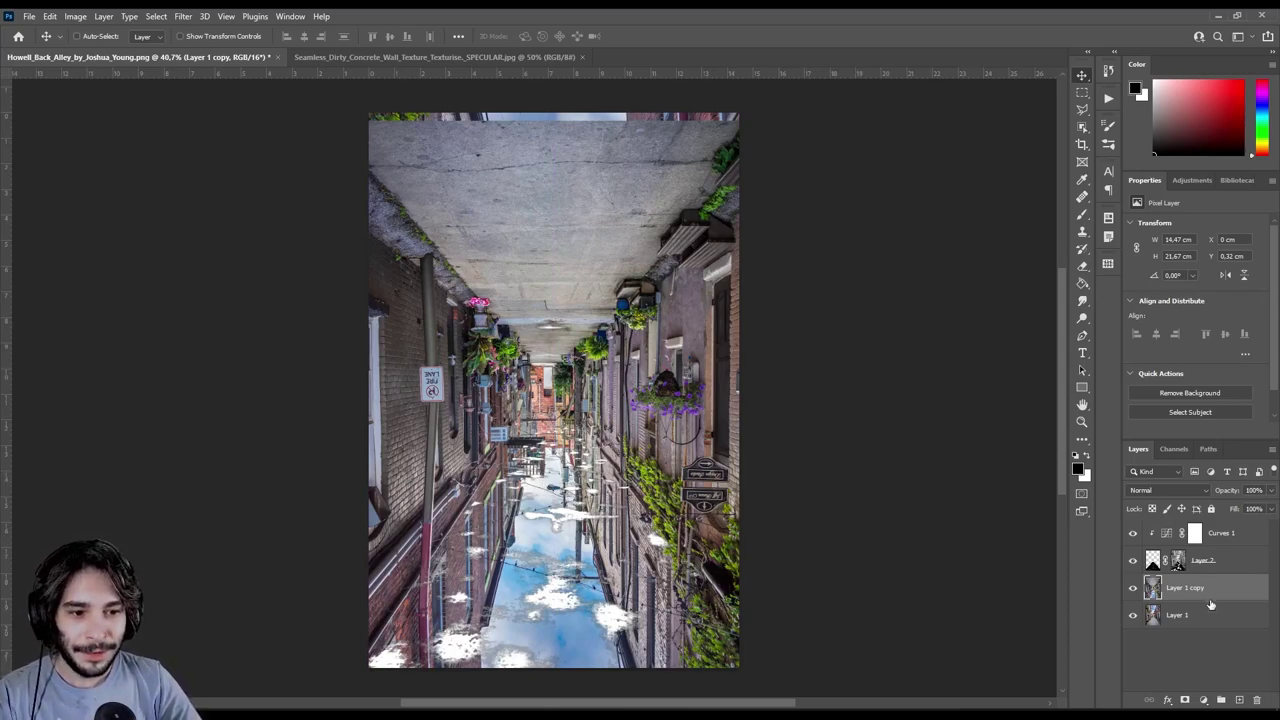
Step: Move the flipped copy above Layer 2 and hide Curves 1 to reveal the puddle reflections
{"action": "left_click_drag", "start_coordinate": [1210, 598], "coordinate": [1216, 556]}
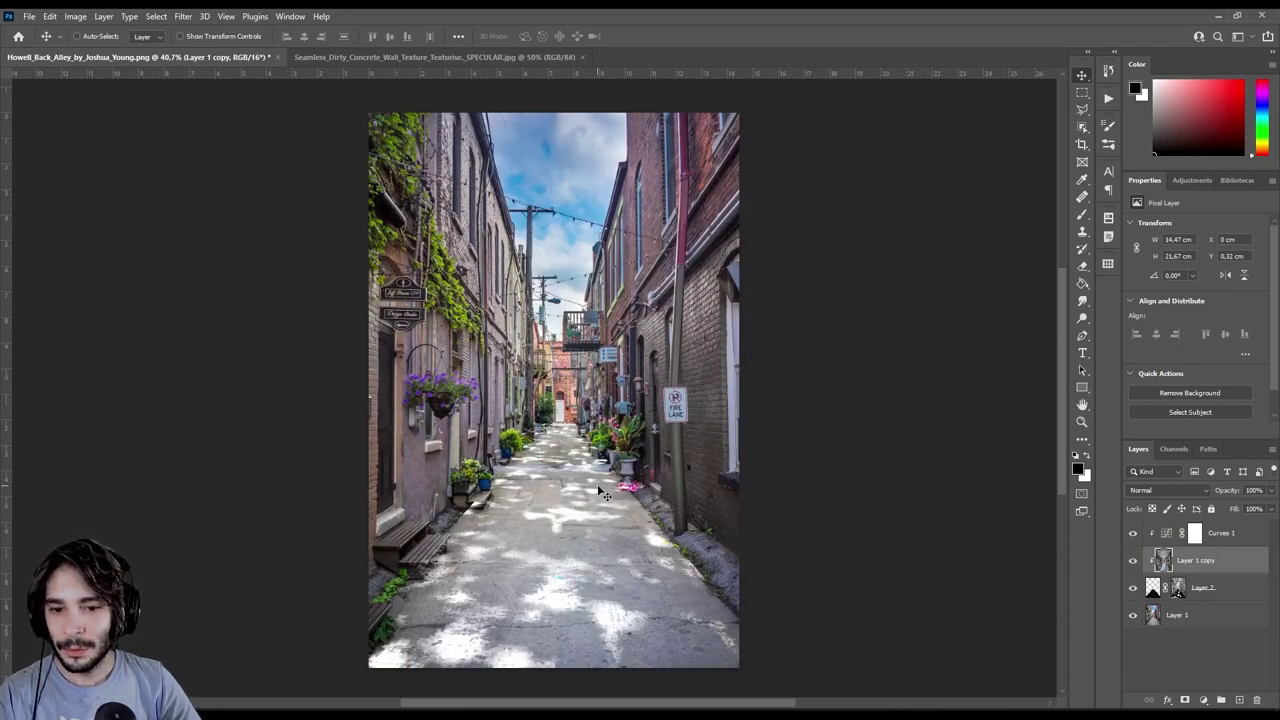
{"action": "left_click", "coordinate": [1237, 534]}
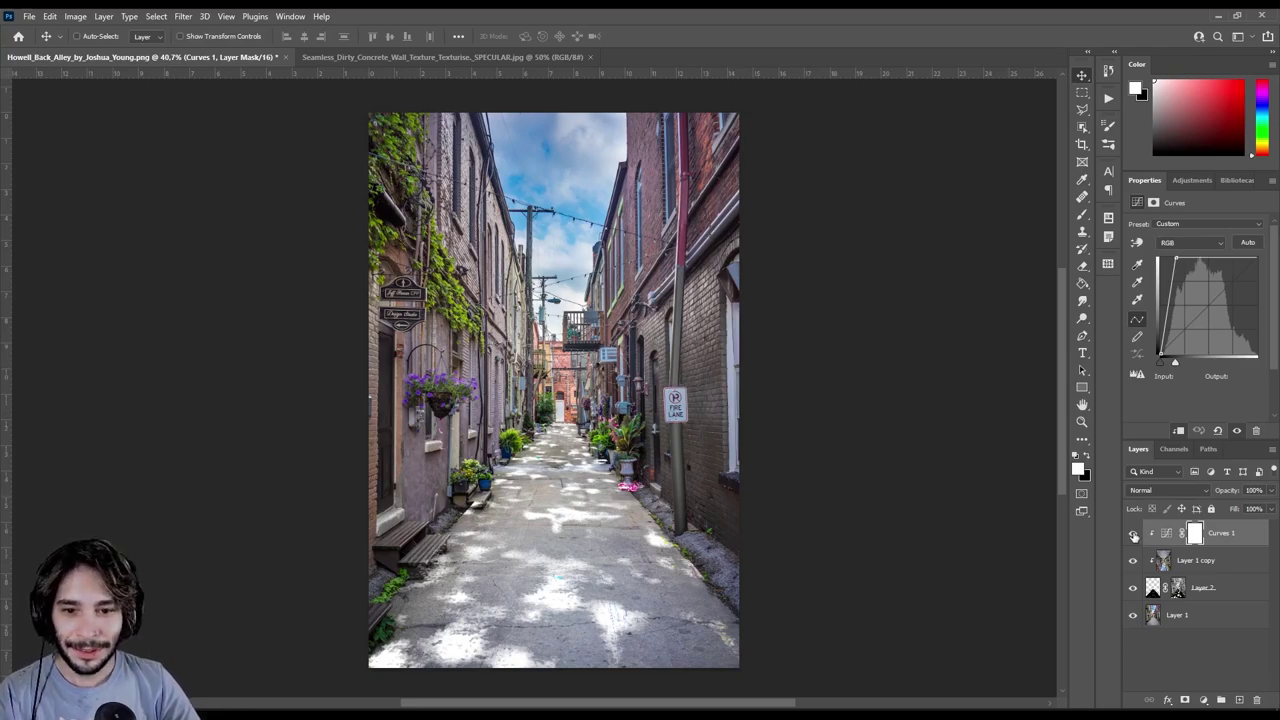
{"action": "left_click", "coordinate": [1133, 533]}
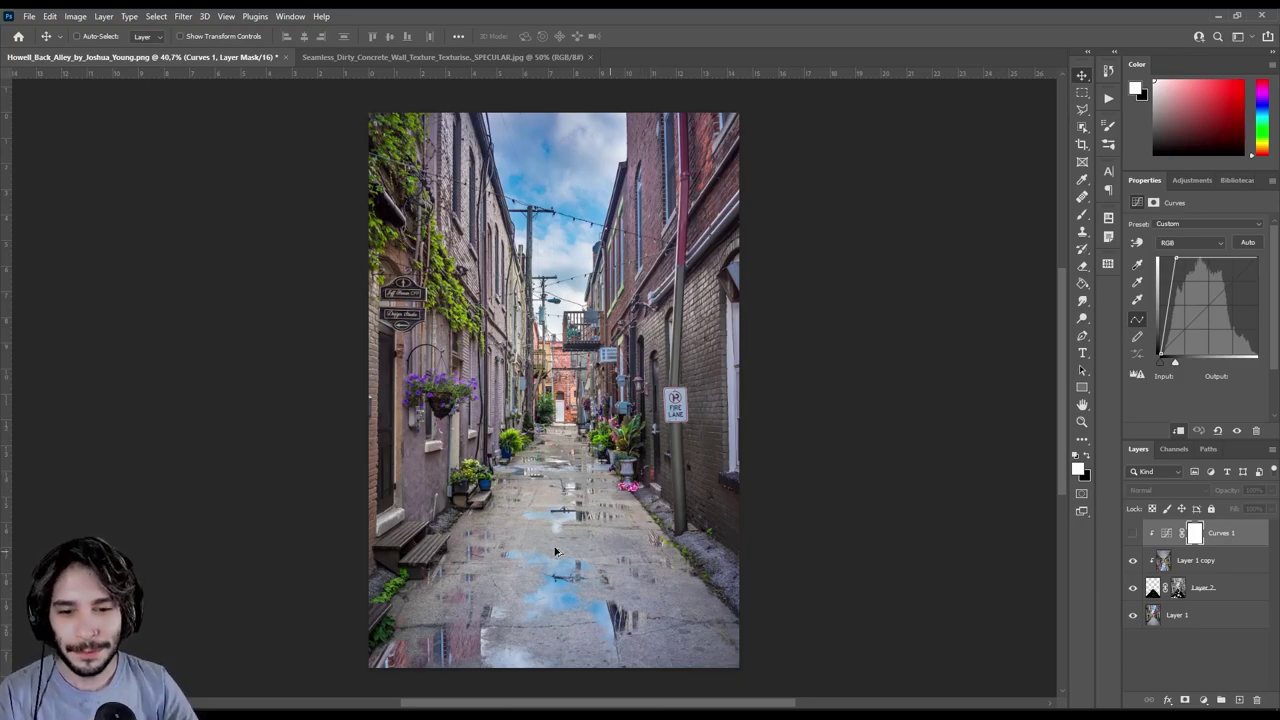
{"action": "scroll", "coordinate": [530, 515], "scroll_direction": "up", "scroll_amount": 2}
{"action": "scroll", "coordinate": [590, 515], "scroll_direction": "up", "scroll_amount": 3}
{"action": "scroll", "coordinate": [590, 515], "scroll_direction": "up", "scroll_amount": 2}
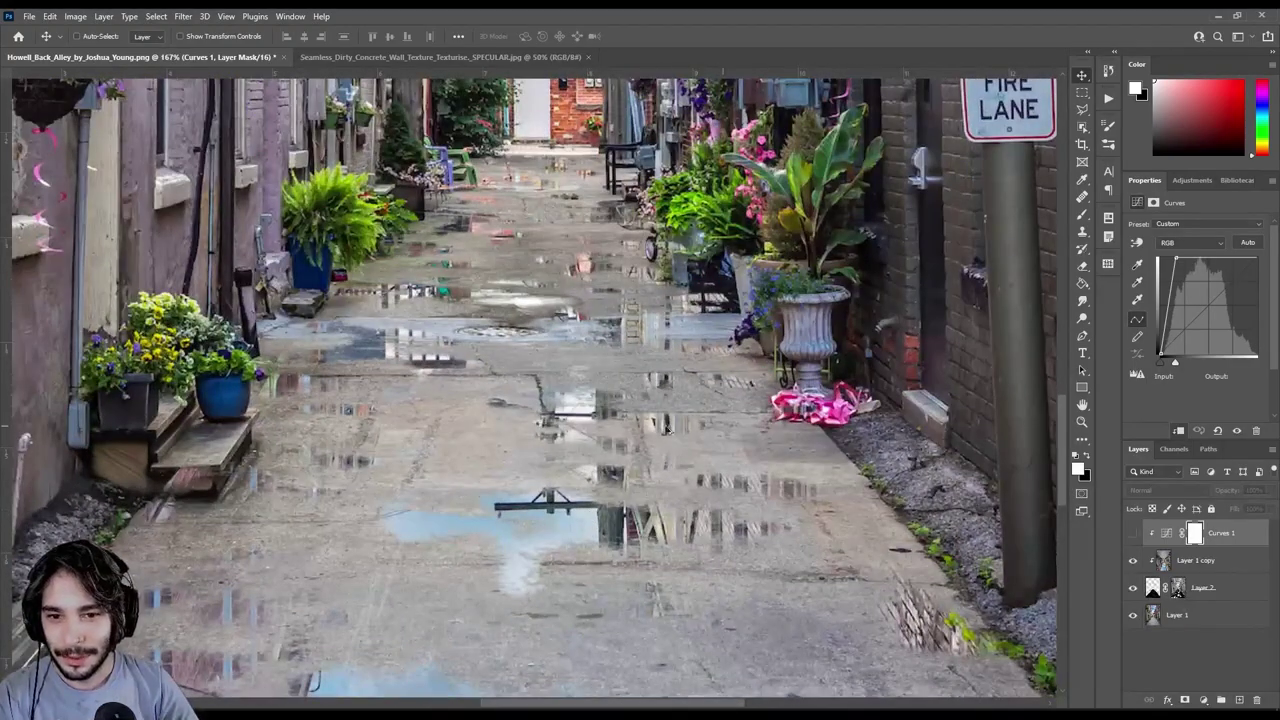
{"action": "scroll", "coordinate": [580, 555], "scroll_direction": "up", "scroll_amount": 2}
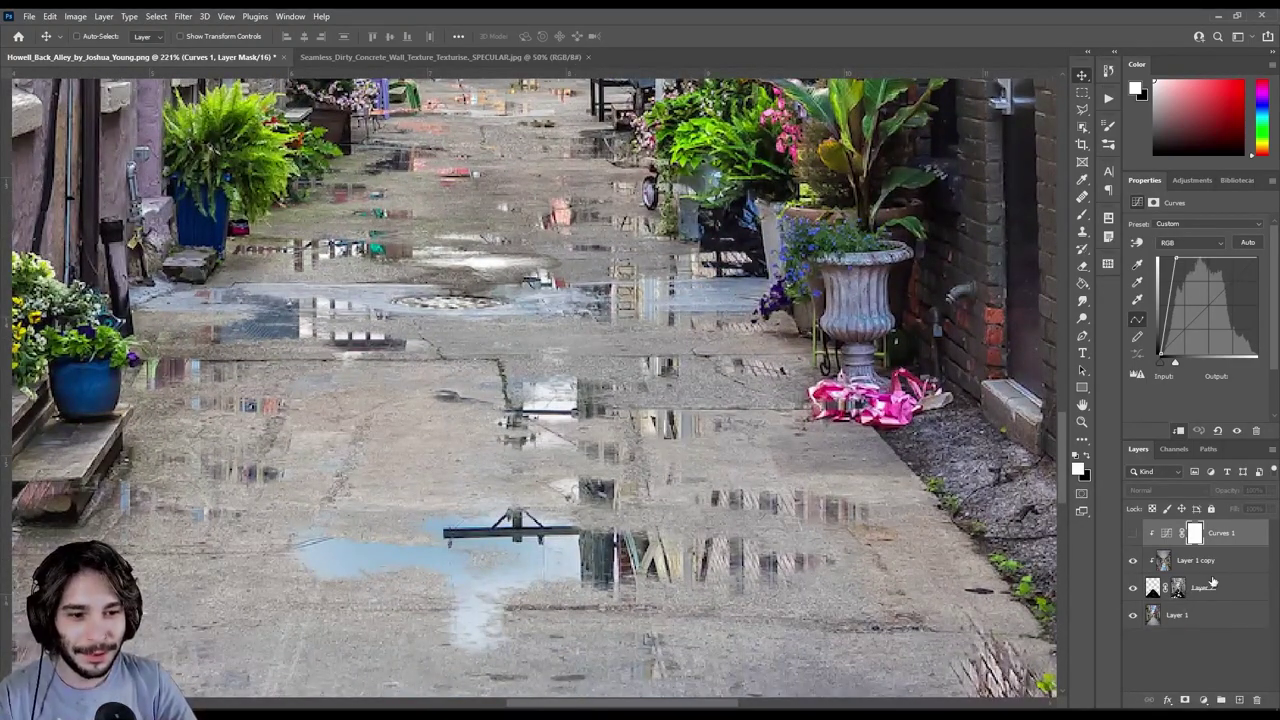
Step: Toggle Layer 2's visibility to compare the alley with and without reflections
{"action": "left_click", "coordinate": [1133, 588]}
{"action": "left_click", "coordinate": [1133, 588]}
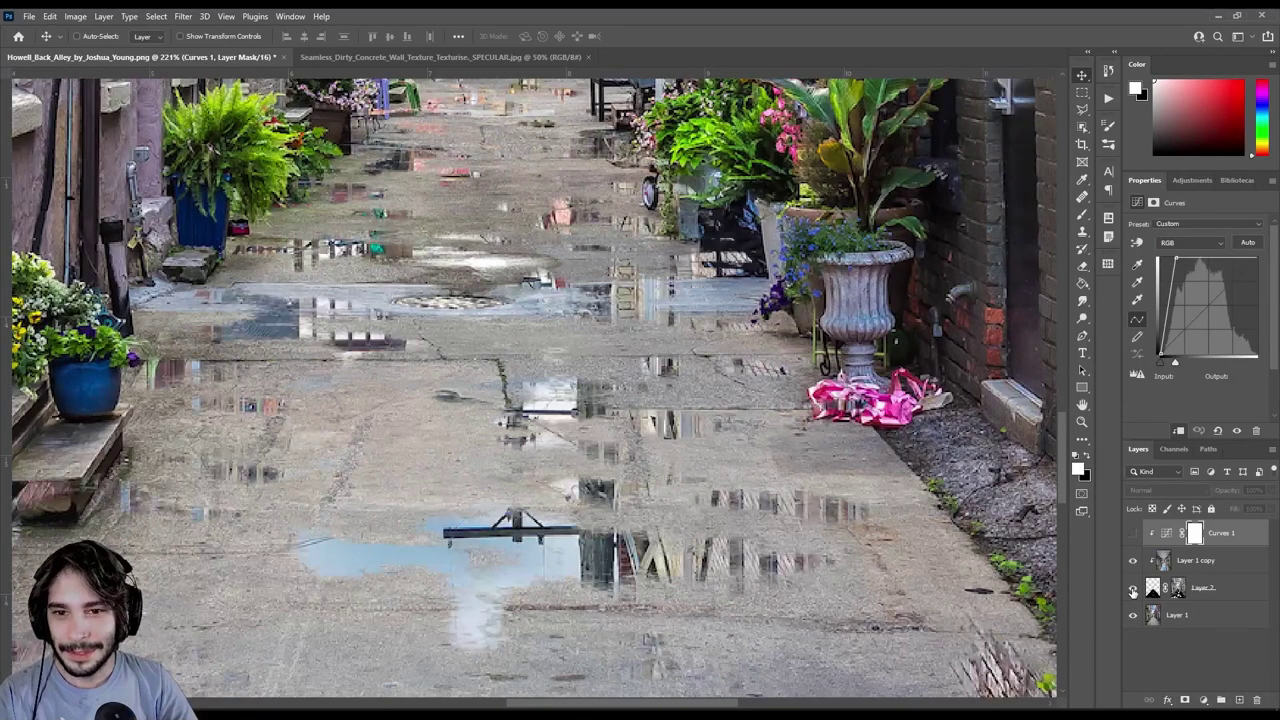
{"action": "left_click", "coordinate": [1133, 588]}
{"action": "scroll", "coordinate": [712, 562], "scroll_direction": "down", "scroll_amount": 5}
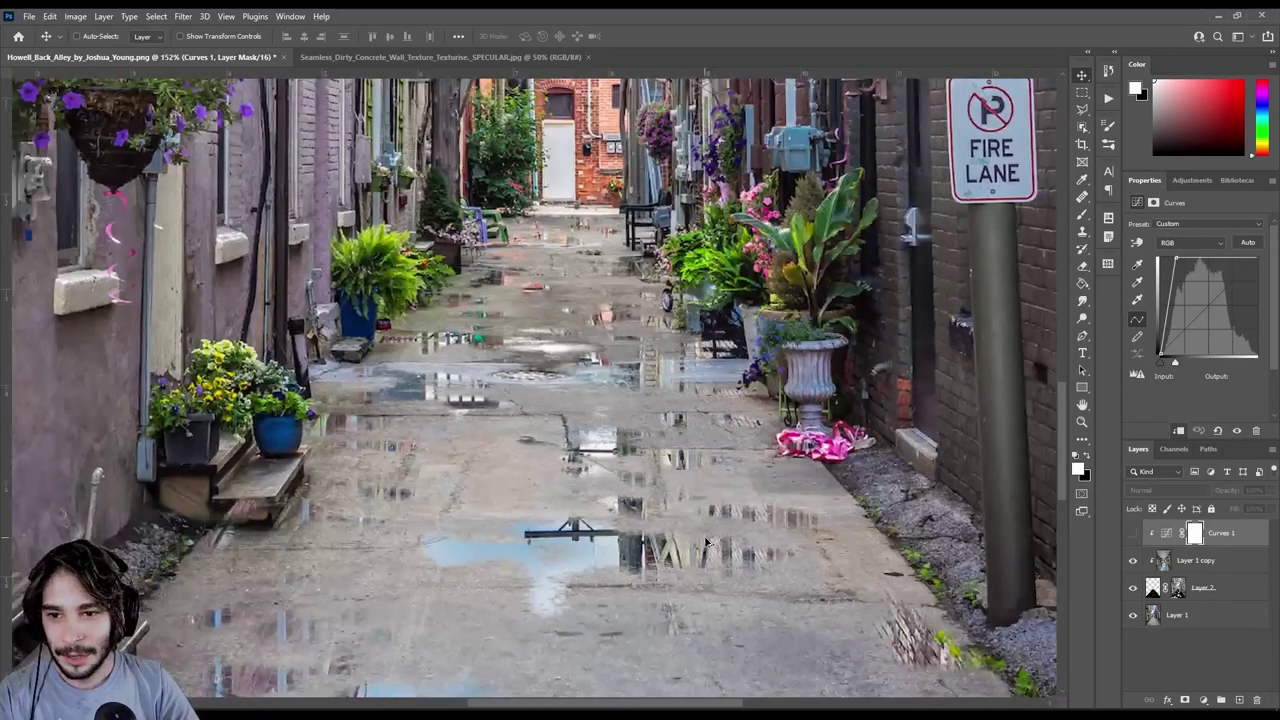
{"action": "scroll", "coordinate": [729, 355], "scroll_direction": "up", "scroll_amount": 3}
{"action": "scroll", "coordinate": [729, 355], "scroll_direction": "up", "scroll_amount": 3}
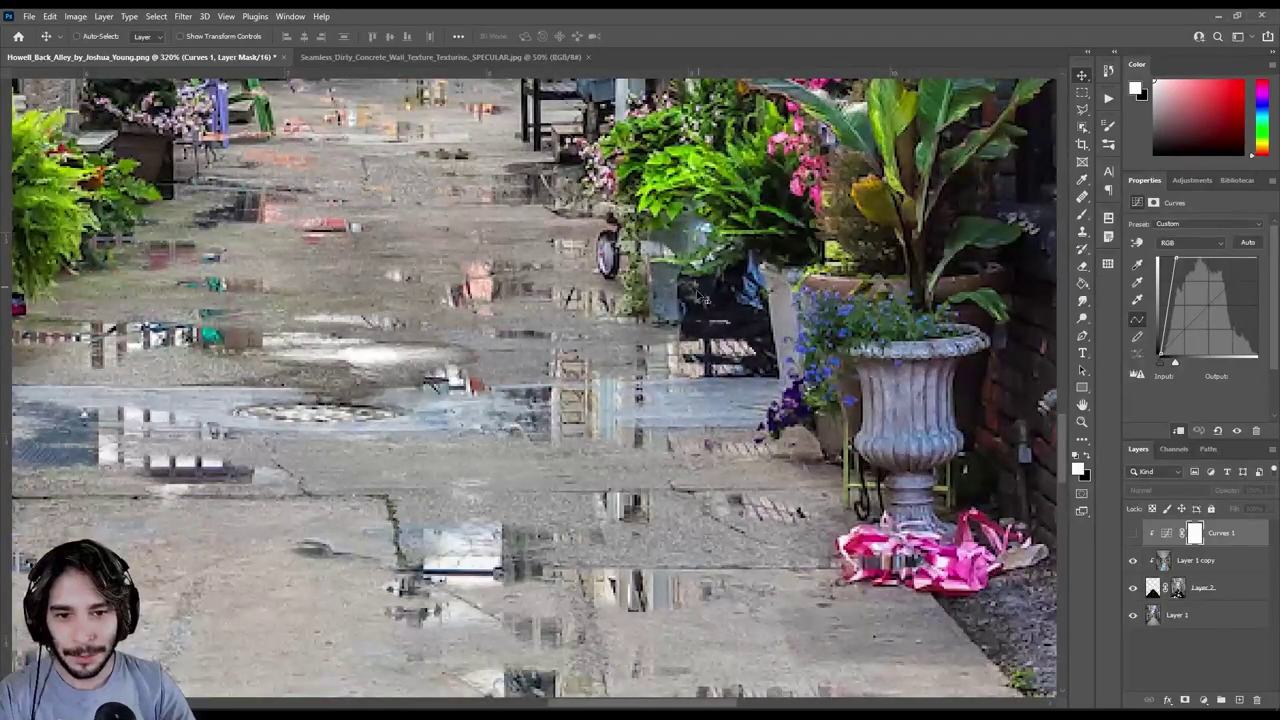
Step: Mask the dark bag out of Layer 2's mask using a pen-drawn selection
{"action": "left_click", "coordinate": [1178, 588]}
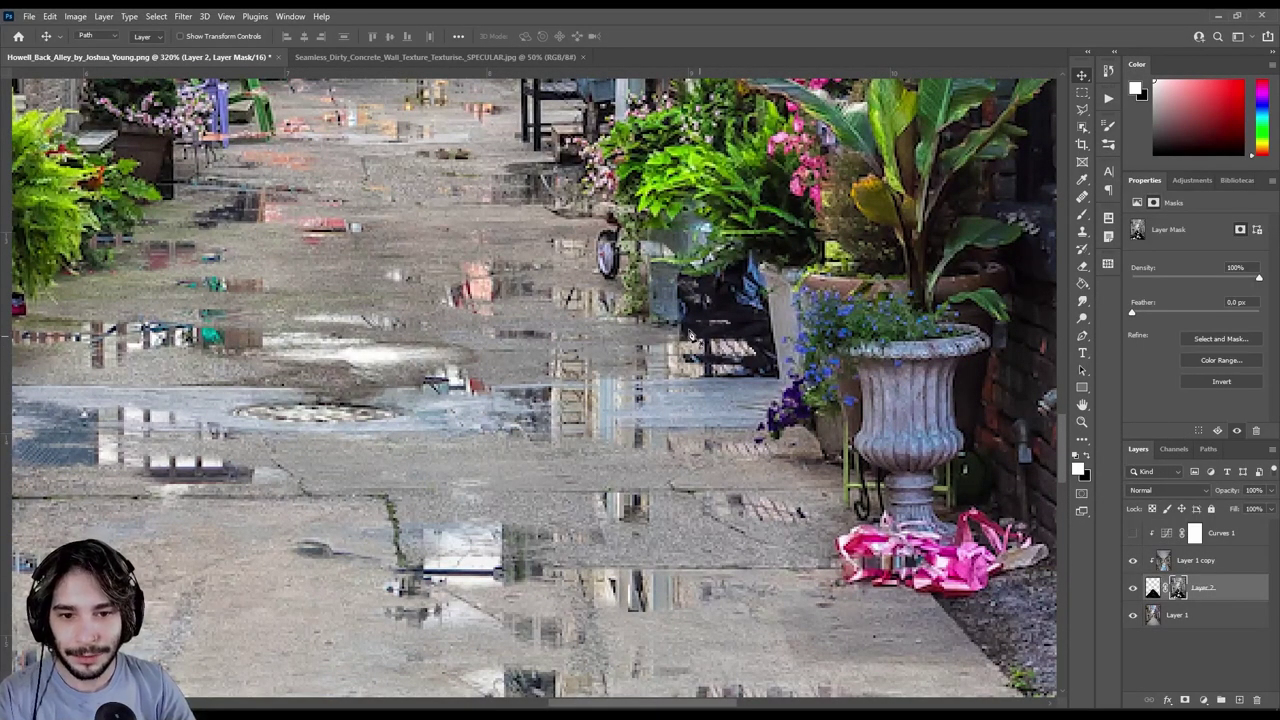
{"action": "key", "text": "p"}
{"action": "left_click", "coordinate": [700, 376]}
{"action": "left_click", "coordinate": [778, 373]}
{"action": "left_click", "coordinate": [778, 312]}
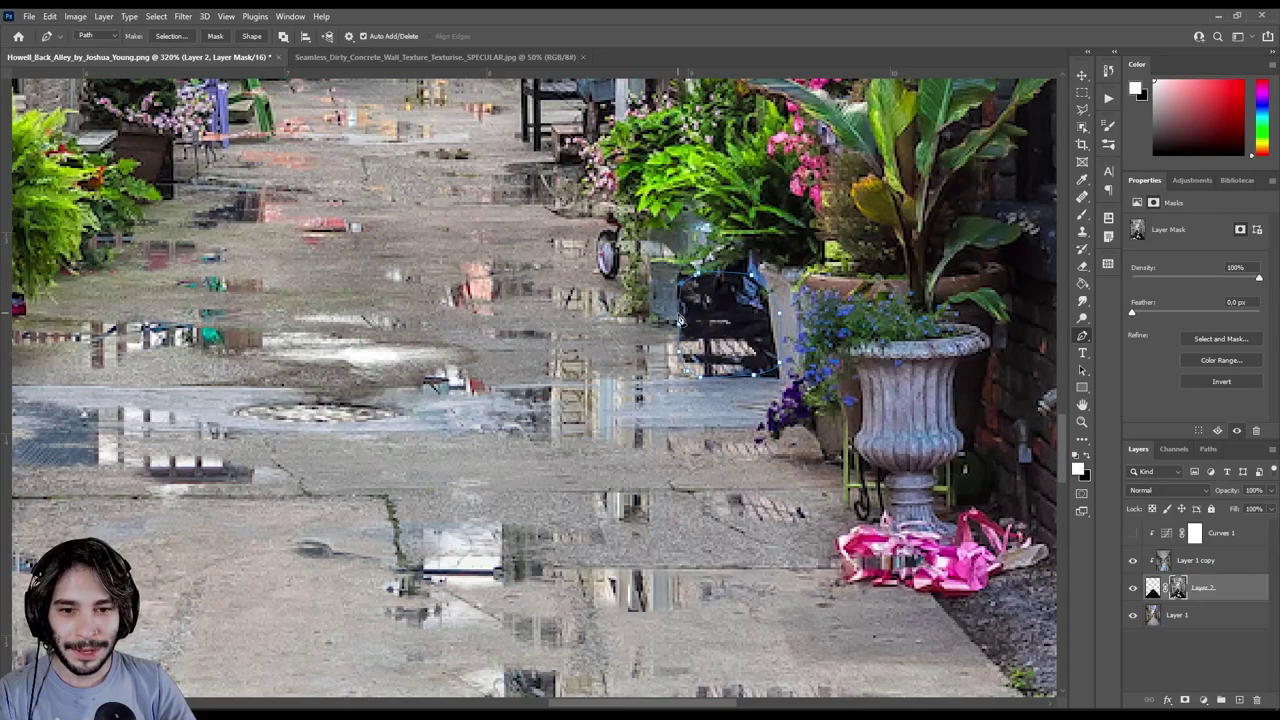
{"action": "left_click", "coordinate": [681, 328]}
{"action": "key", "text": "ctrl+Return"}
{"action": "key", "text": "Delete"}
{"action": "key", "text": "ctrl+d"}
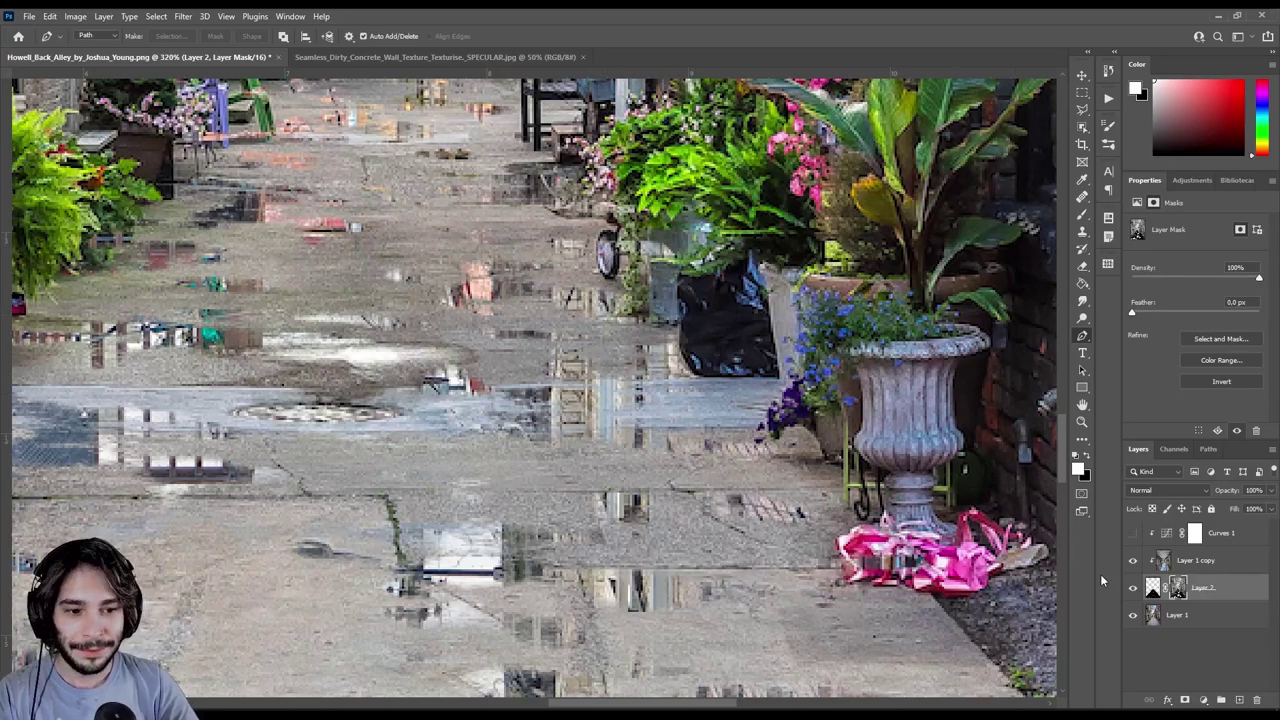
Step: Toggle Layer 2 off and on to compare the reflections
{"action": "left_click", "coordinate": [1133, 588]}
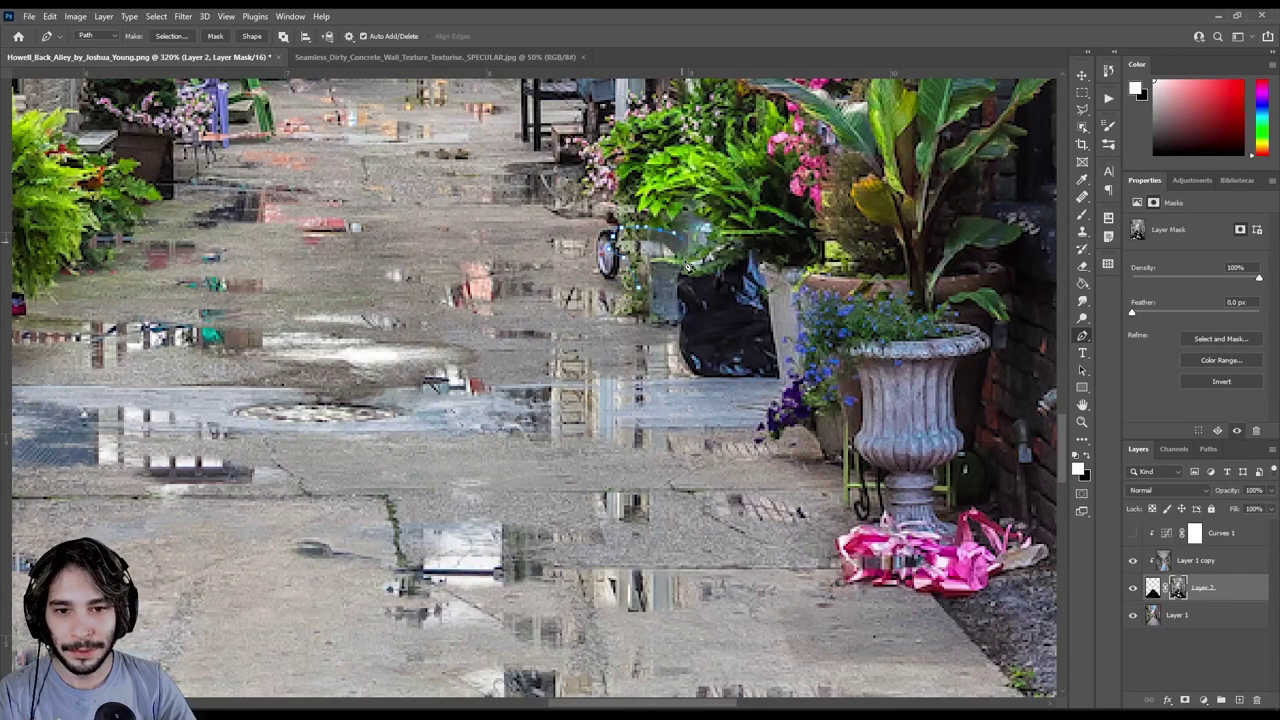
{"action": "left_click", "coordinate": [679, 279]}
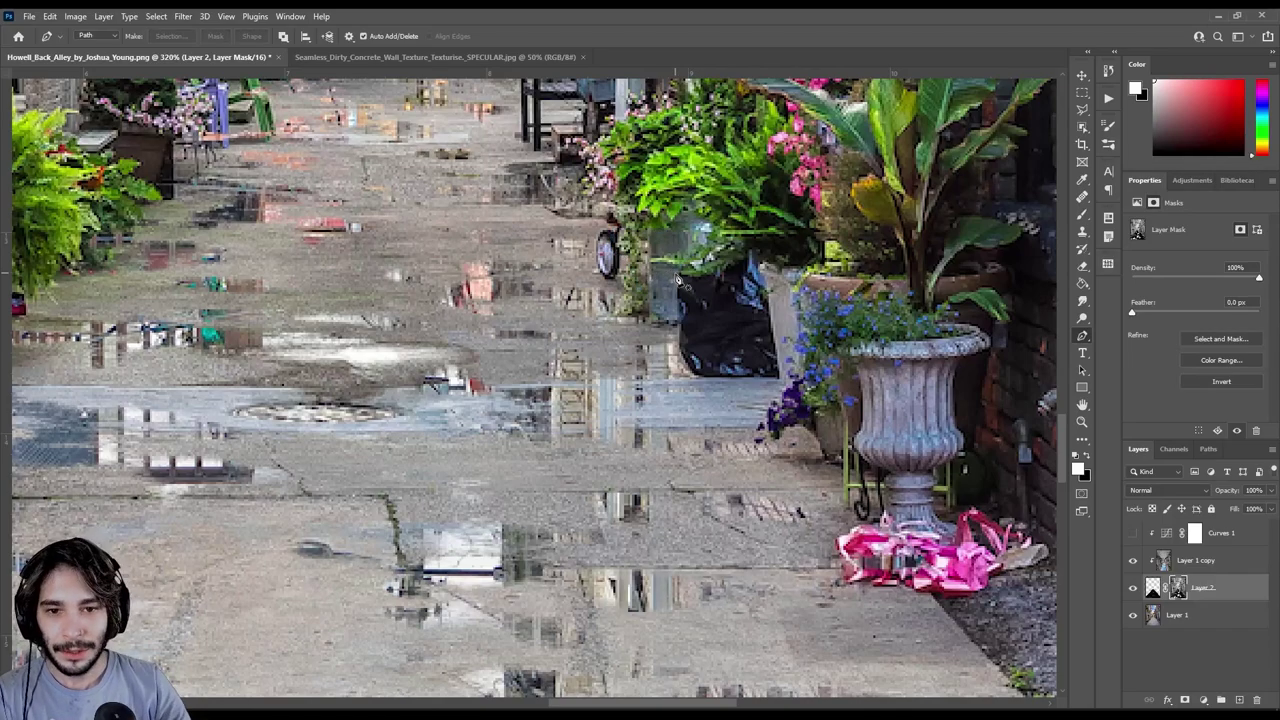
{"action": "left_click", "coordinate": [1133, 588]}
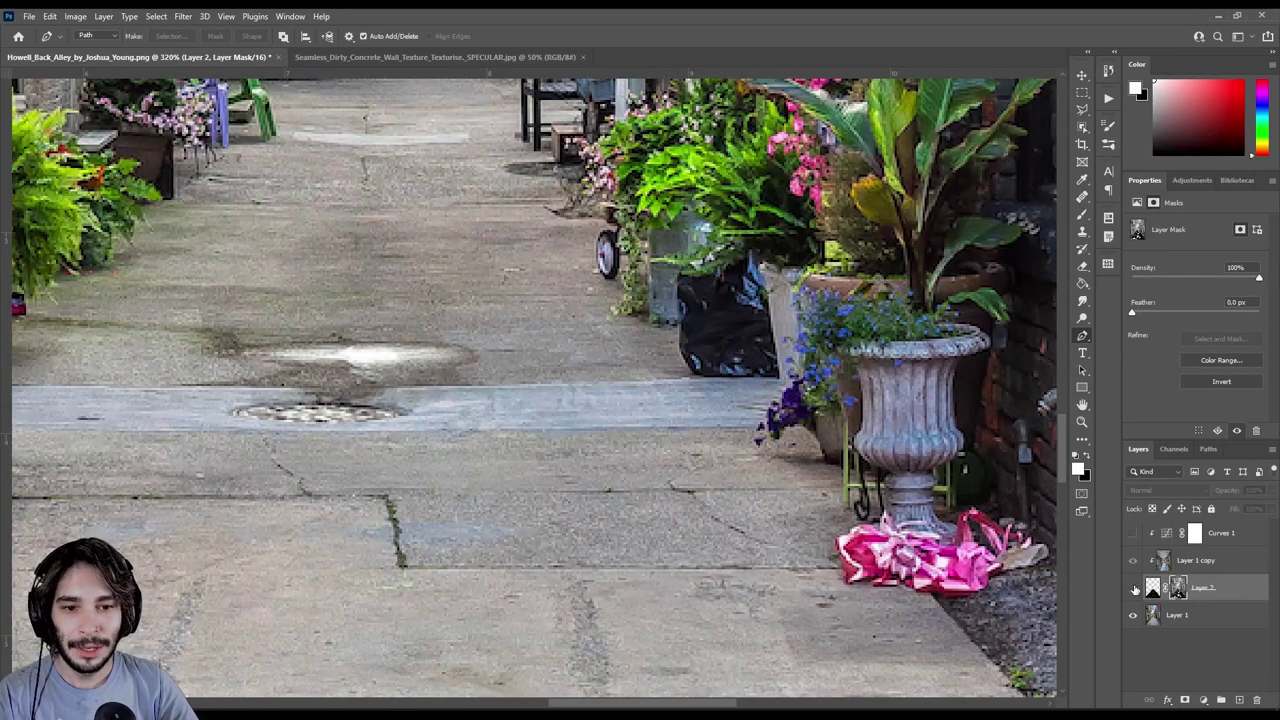
{"action": "left_click", "coordinate": [1133, 588]}
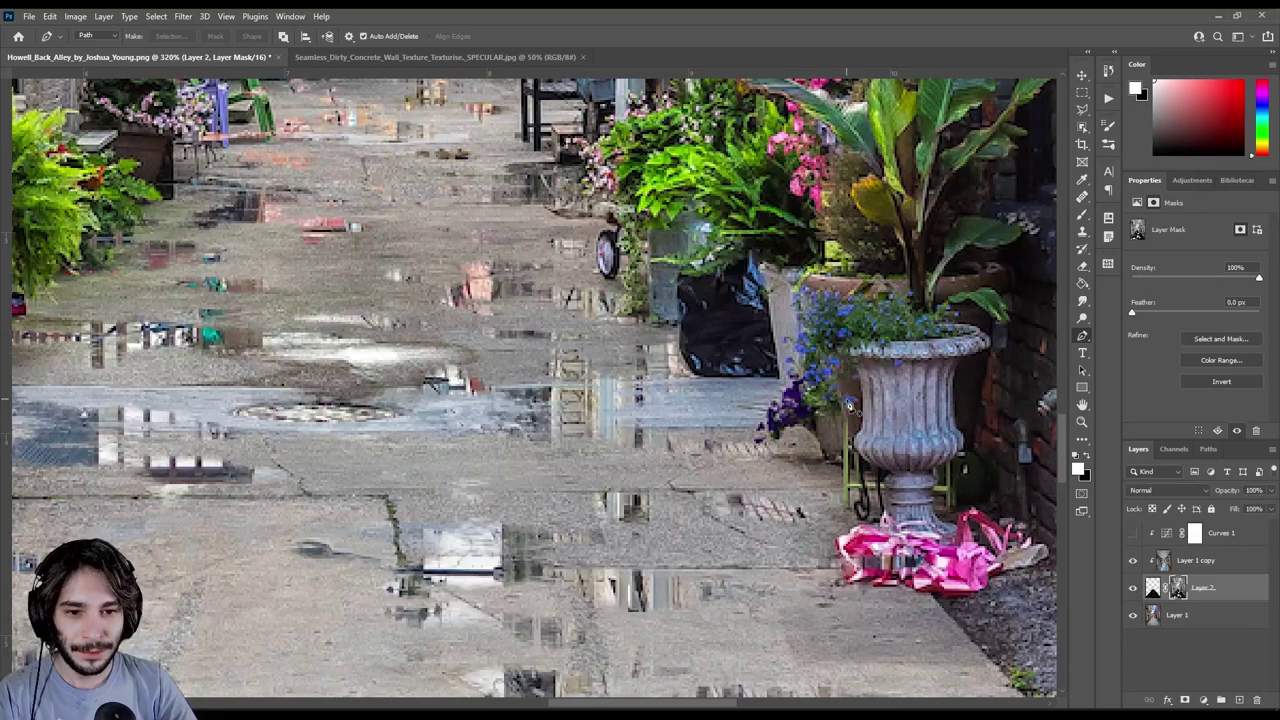
Step: Start a pen path along the urn's edge
{"action": "left_click", "coordinate": [826, 456]}
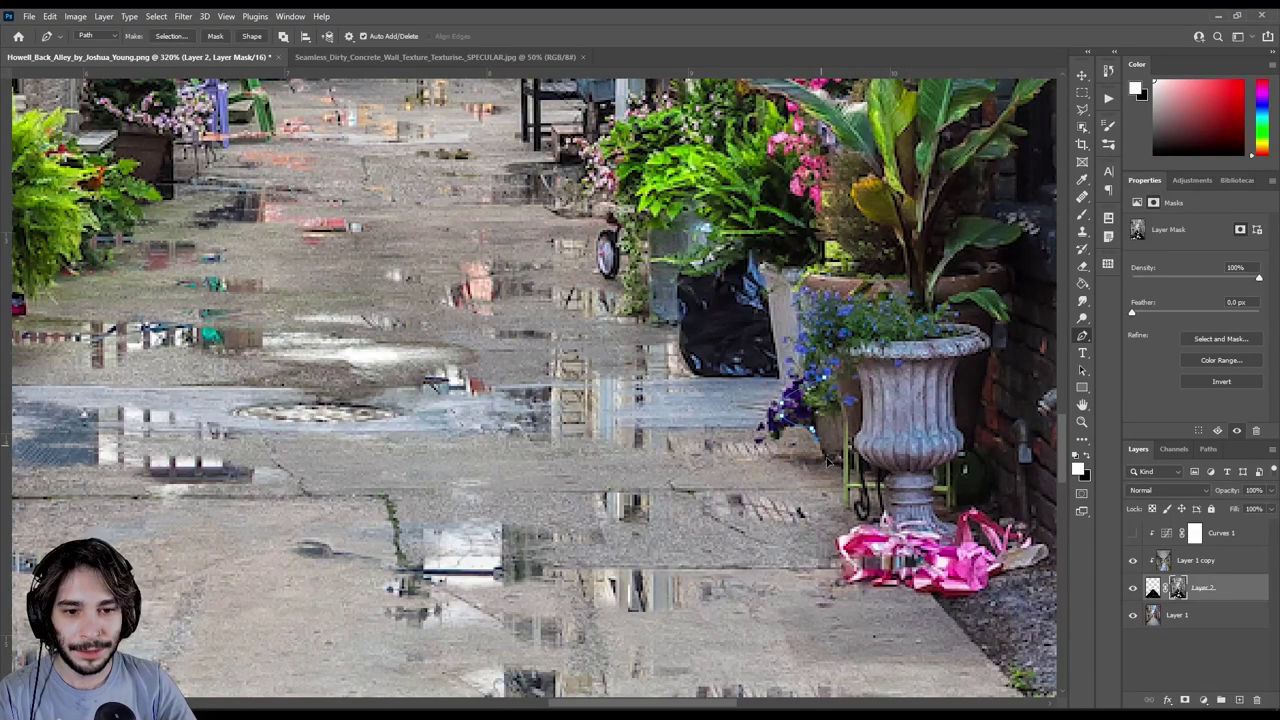
{"action": "left_click", "coordinate": [856, 474]}
{"action": "left_click", "coordinate": [880, 466]}
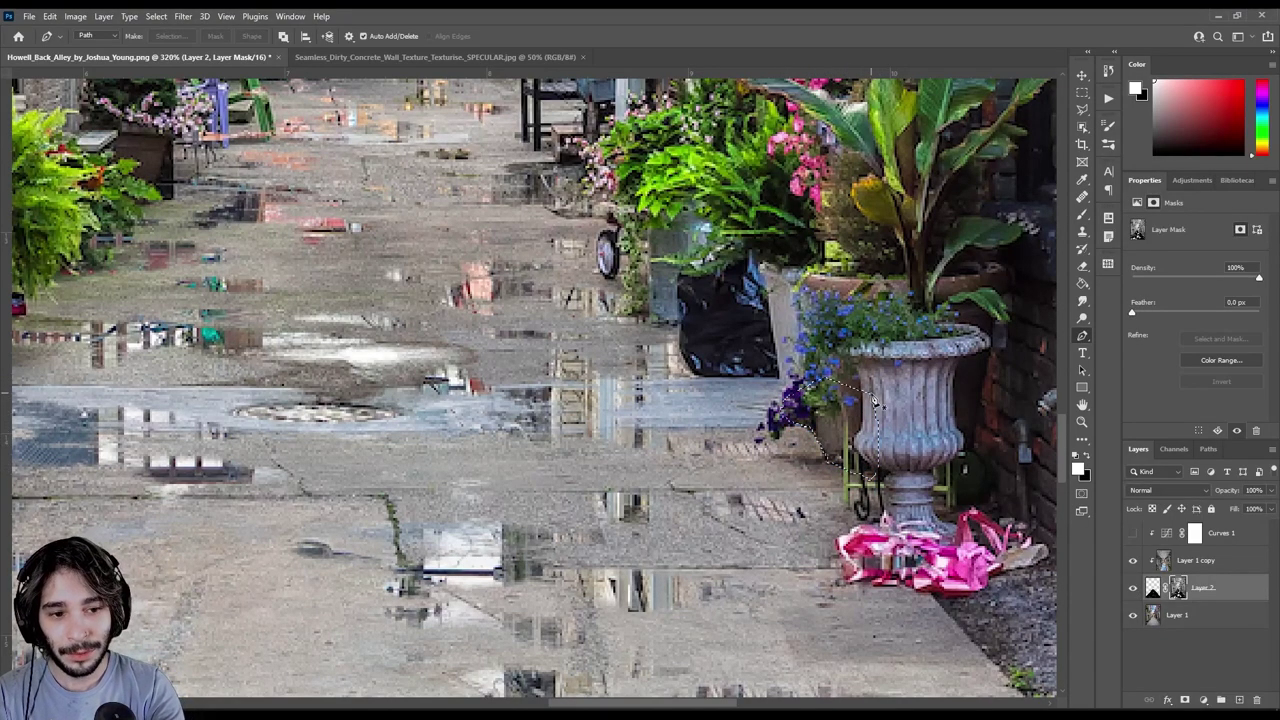
Step: Zoom to the far alley end and trace a pen path up the green chair's leg and back
{"action": "left_click_drag", "start_coordinate": [259, 292], "coordinate": [510, 607]}
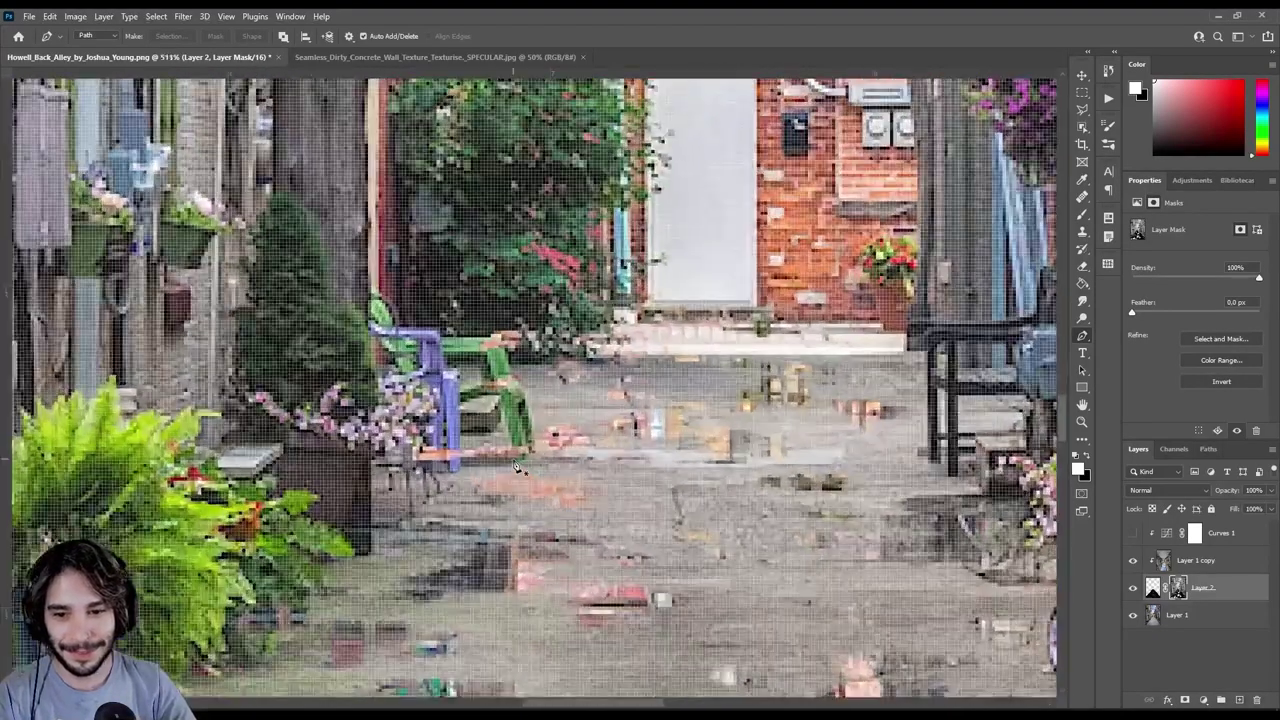
{"action": "scroll", "coordinate": [522, 468], "scroll_direction": "up", "scroll_amount": 3}
{"action": "left_click", "coordinate": [518, 458]}
{"action": "left_click", "coordinate": [510, 428]}
{"action": "left_click", "coordinate": [487, 383]}
{"action": "left_click", "coordinate": [466, 345]}
{"action": "left_click", "coordinate": [468, 322]}
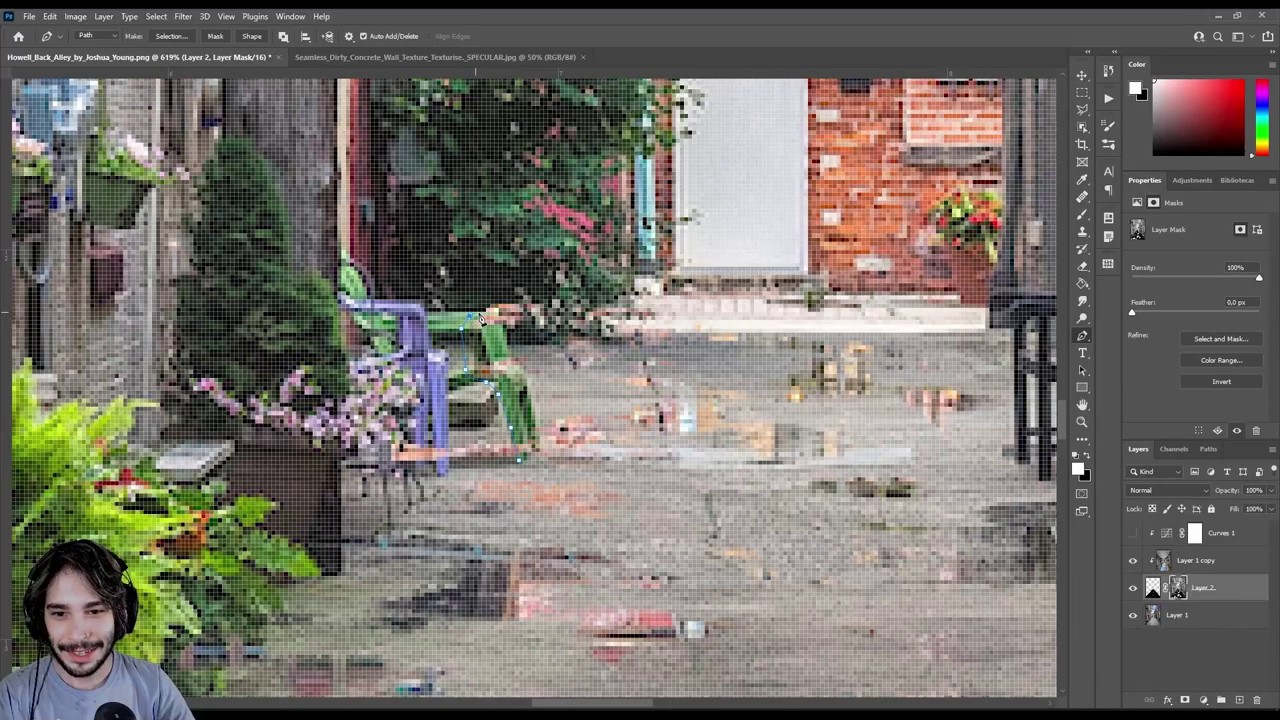
{"action": "left_click", "coordinate": [503, 340]}
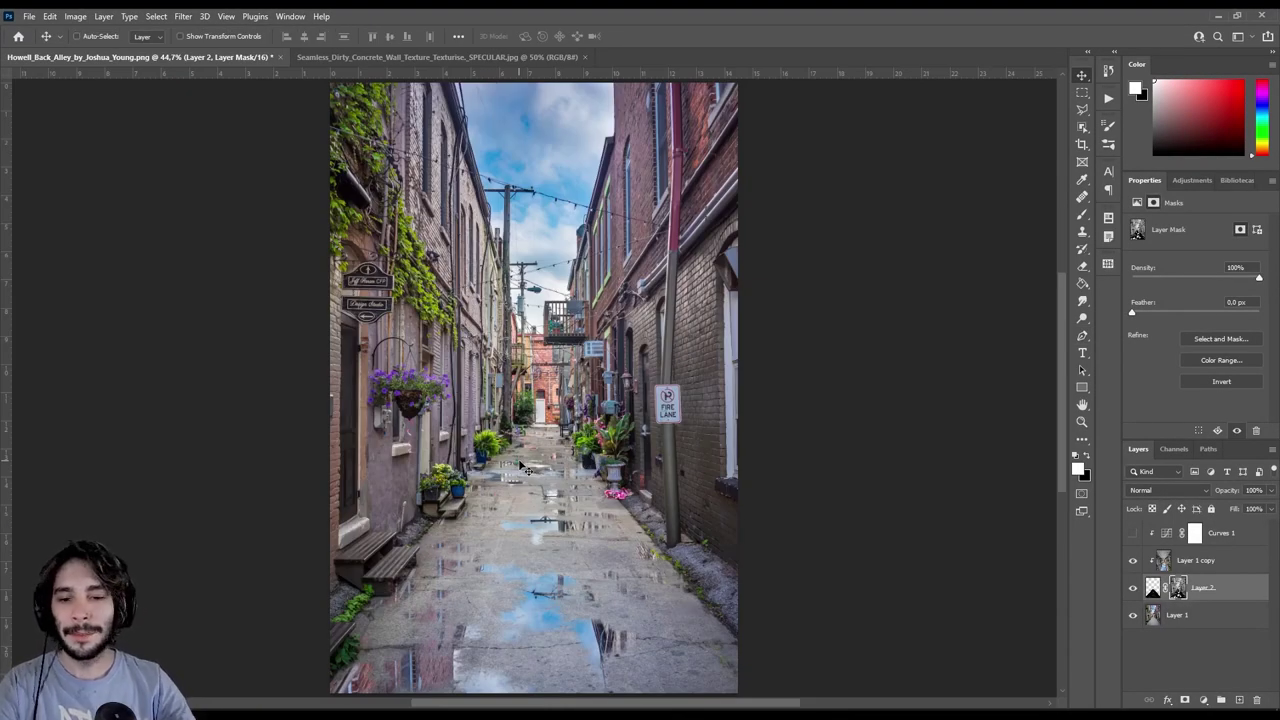
{"action": "scroll", "coordinate": [524, 468], "scroll_direction": "up", "scroll_amount": 5}
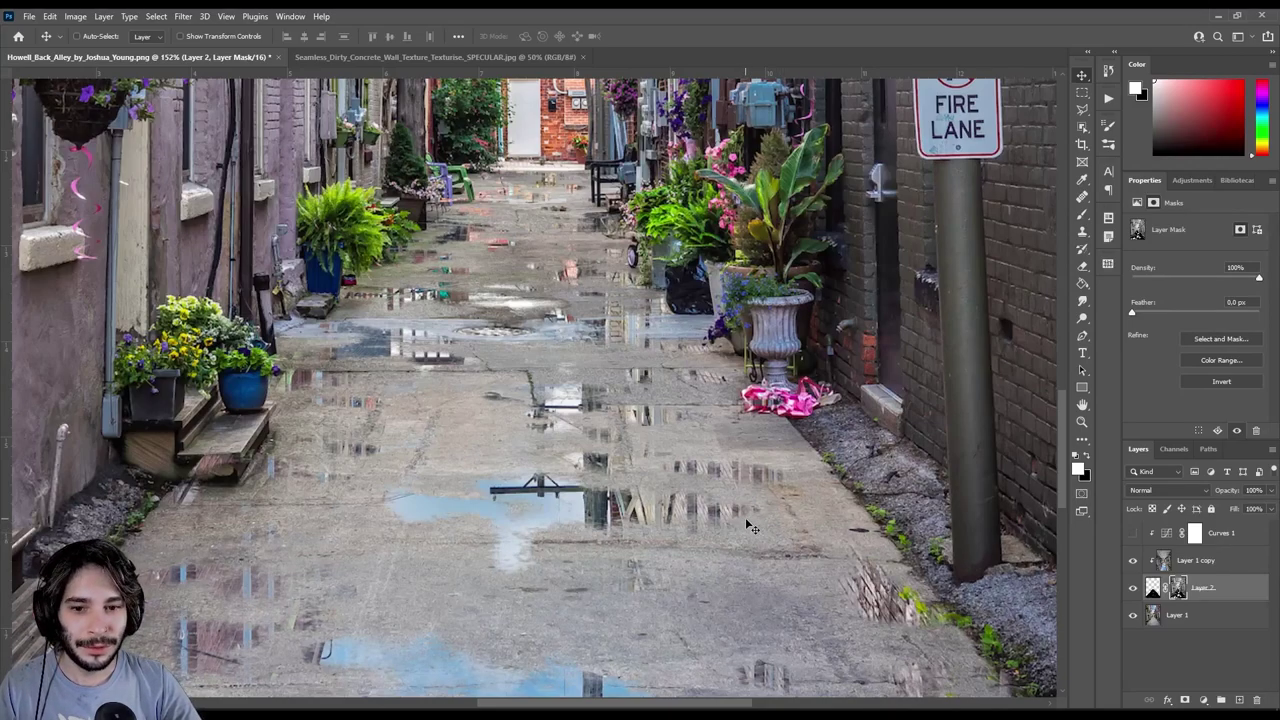
{"action": "right_click", "coordinate": [1178, 590]}
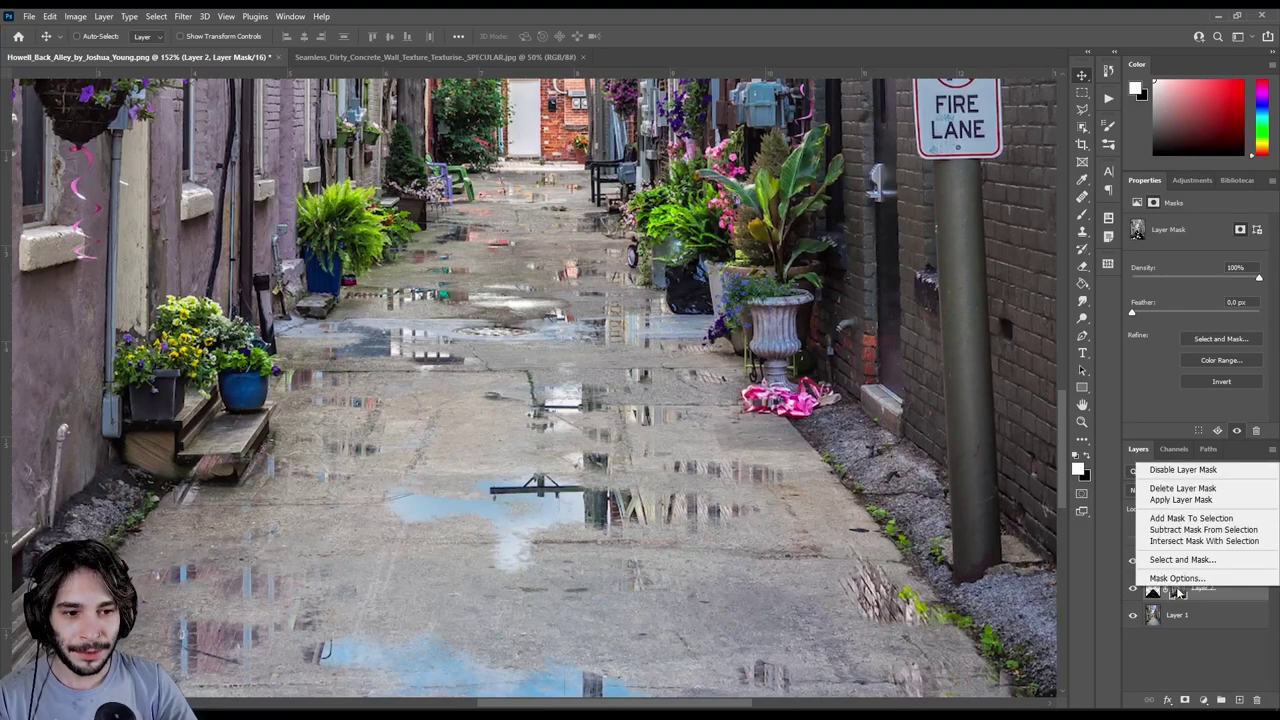
Step: Apply Layer 2's mask and add Bevel & Emboss with lowered highlight and shadow opacity
{"action": "left_click", "coordinate": [1182, 500]}
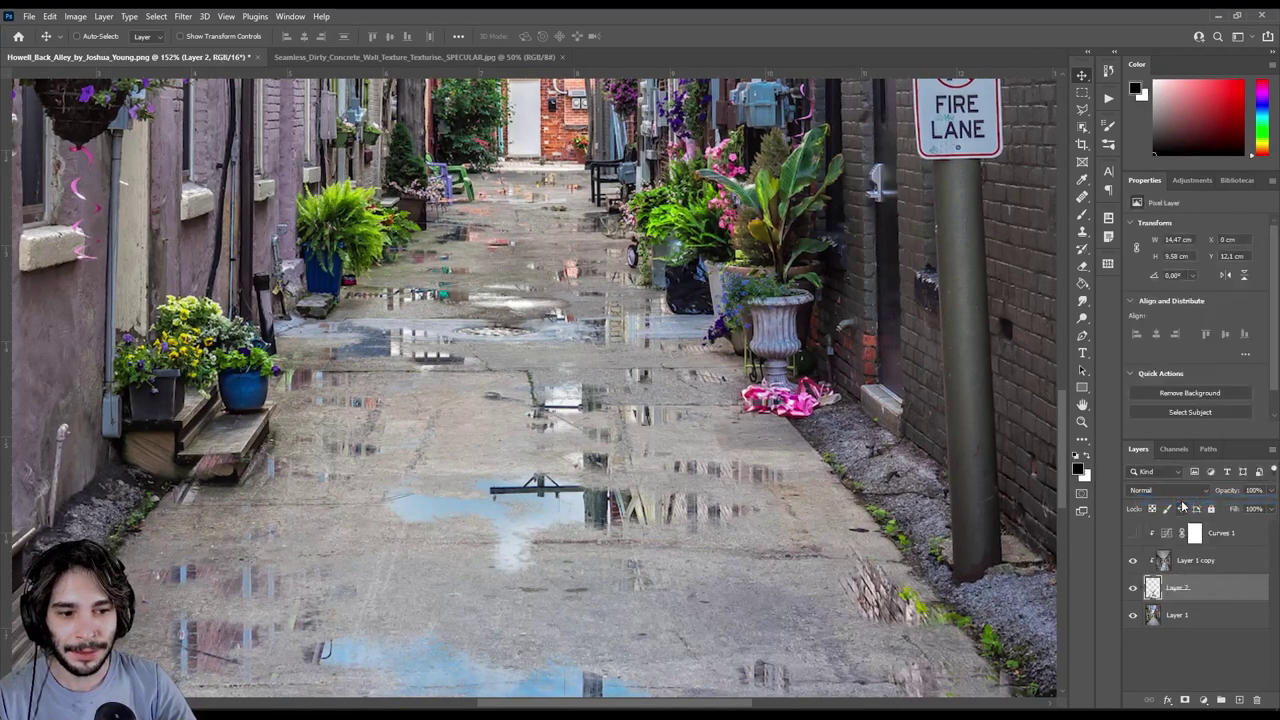
{"action": "double_click", "coordinate": [1222, 595]}
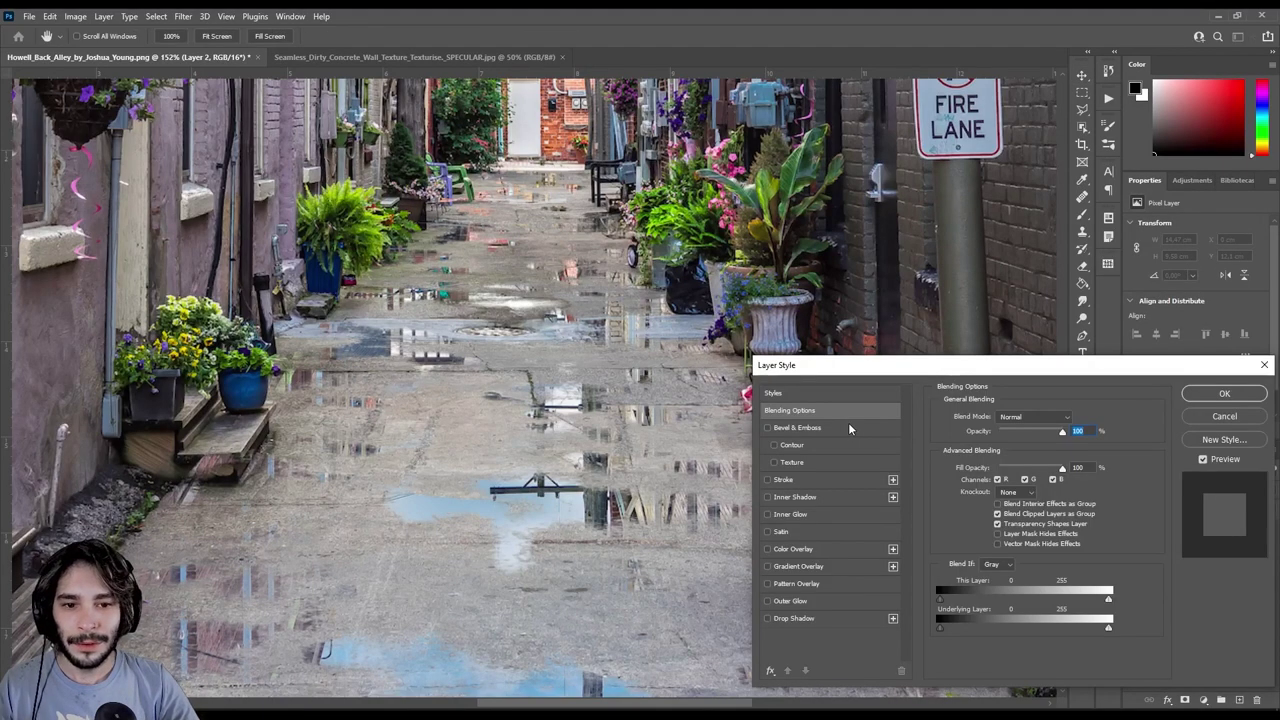
{"action": "left_click", "coordinate": [785, 432]}
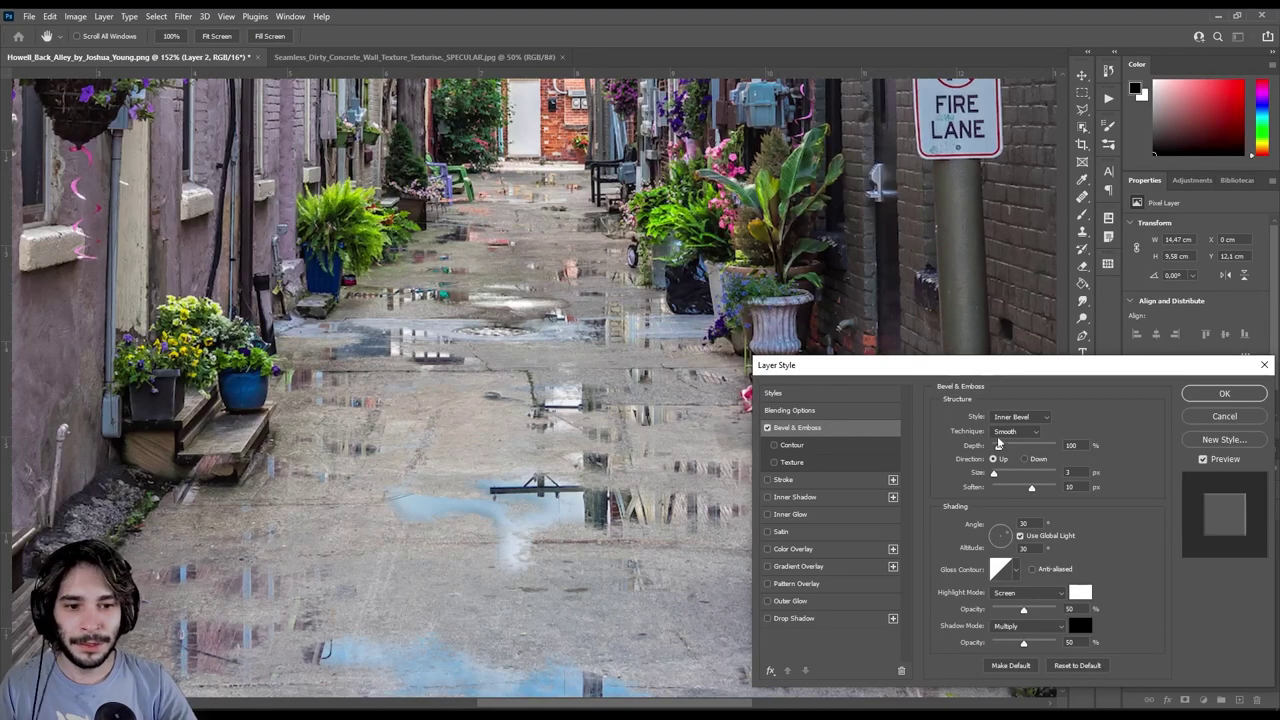
{"action": "left_click", "coordinate": [1001, 609]}
{"action": "left_click", "coordinate": [999, 644]}
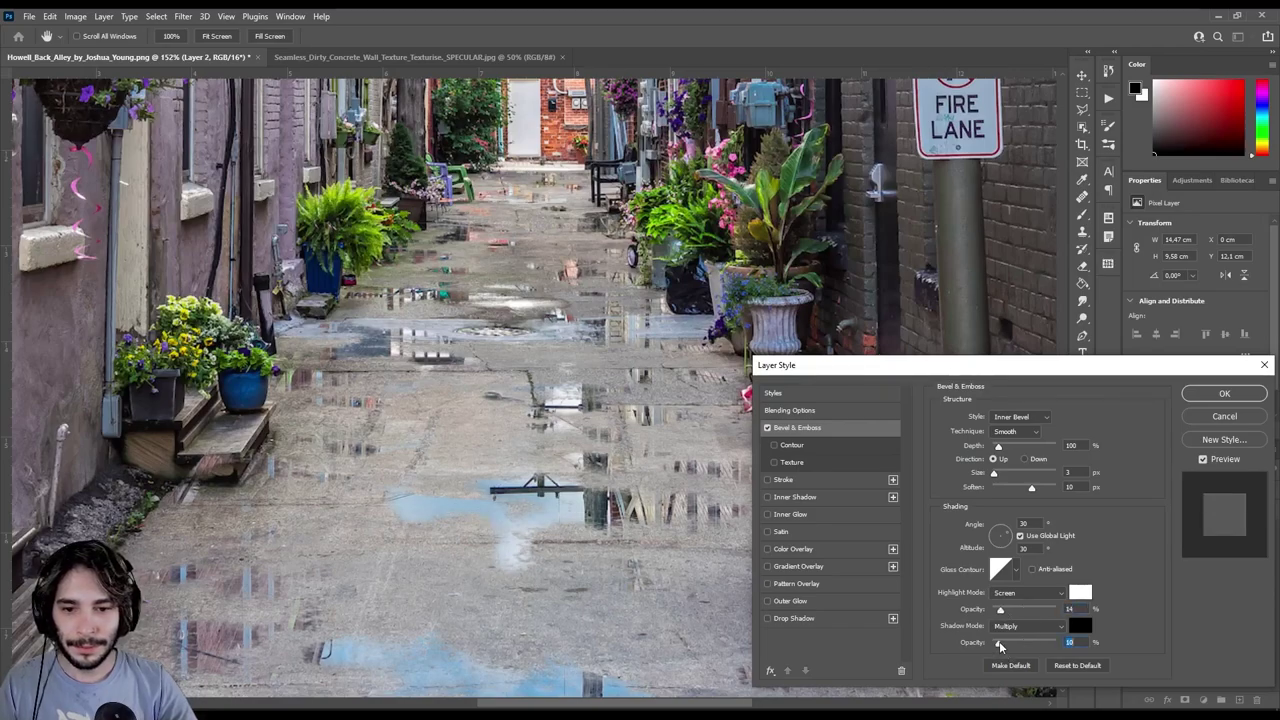
{"action": "left_click_drag", "start_coordinate": [999, 644], "coordinate": [1006, 644]}
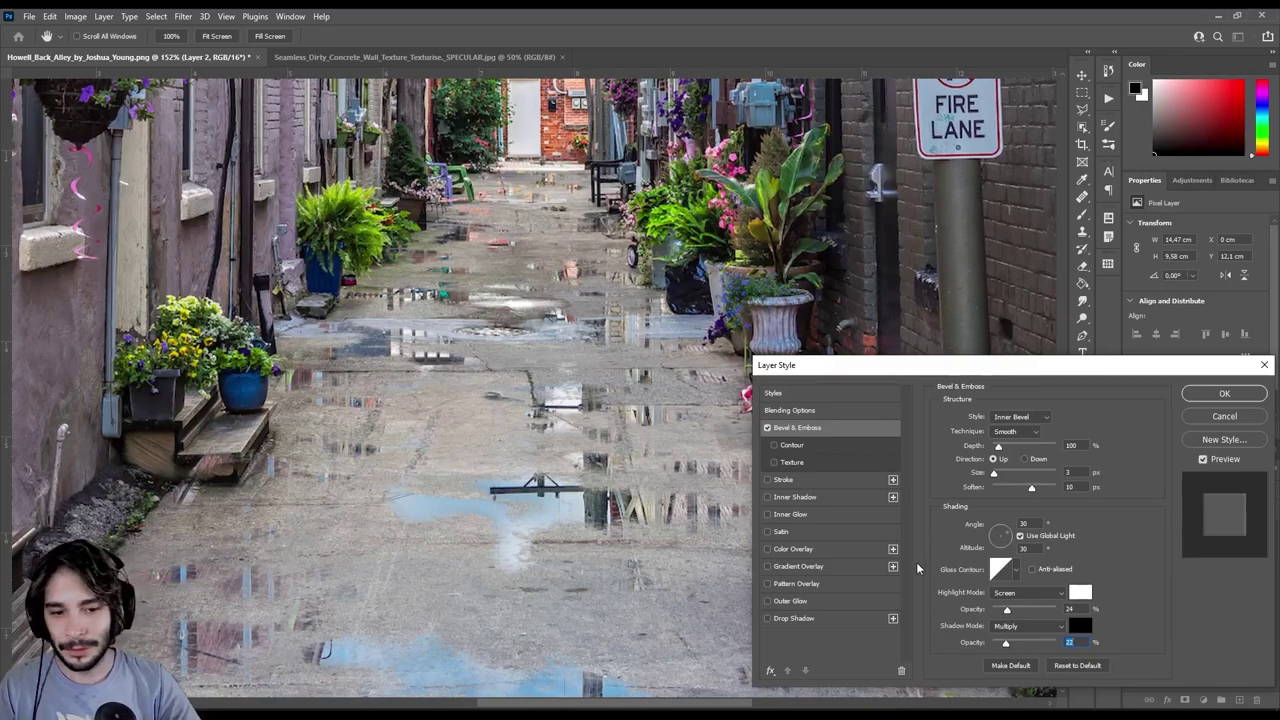
Step: Add a faint Outer Glow to Layer 2 and confirm the layer style
{"action": "left_click", "coordinate": [802, 601]}
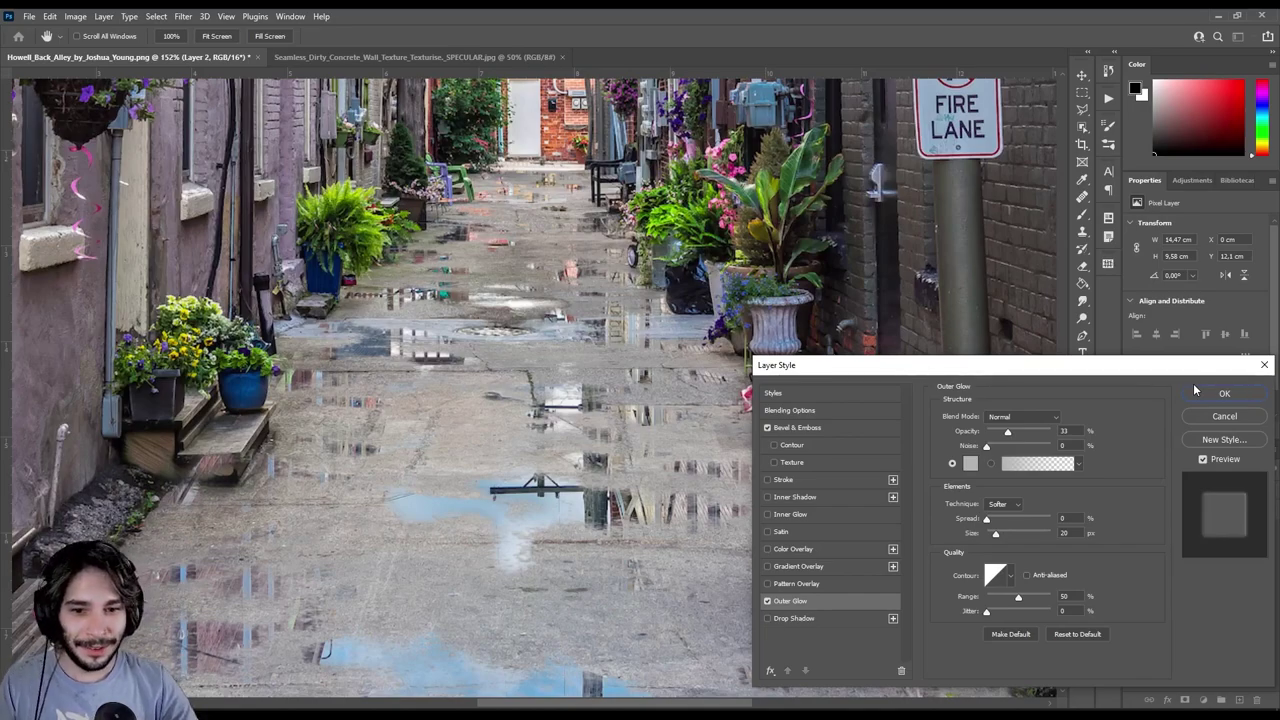
{"action": "left_click", "coordinate": [1195, 390]}
{"action": "scroll", "coordinate": [575, 405], "scroll_direction": "down", "scroll_amount": 1}
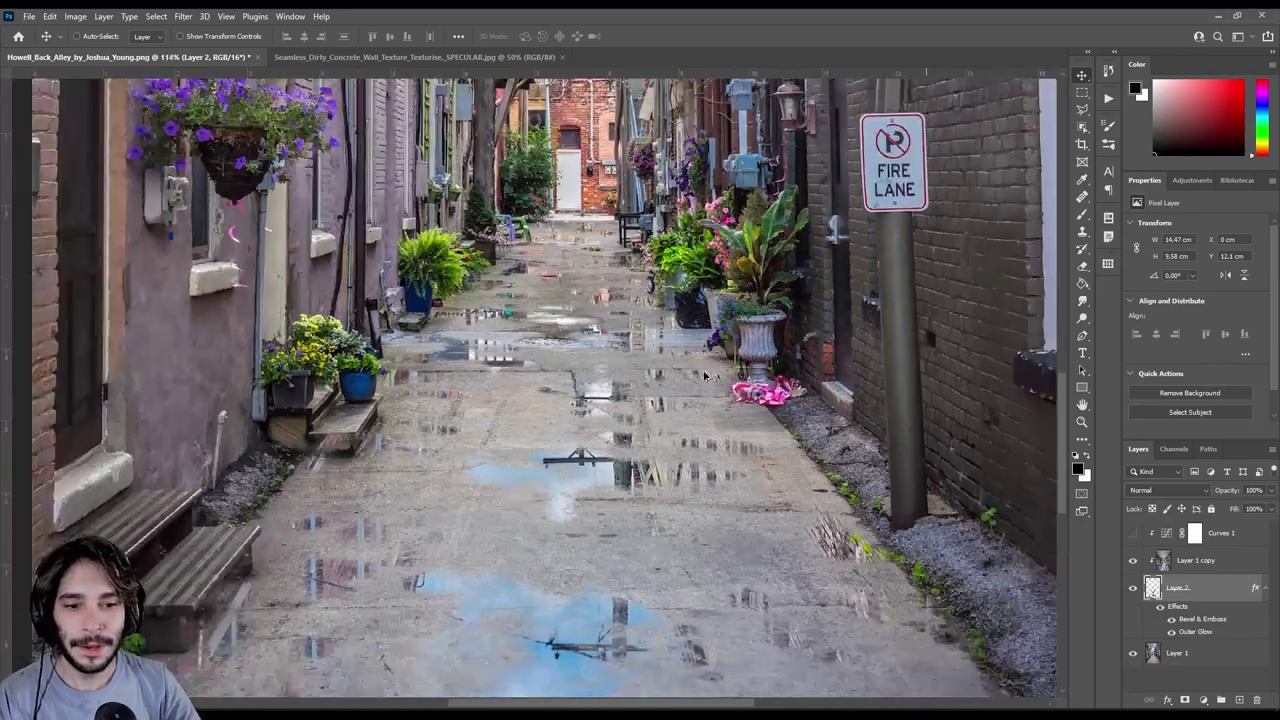
Step: Split Layer 2's effects into separate layers with Create Layers, accepting the warning
{"action": "scroll", "coordinate": [575, 405], "scroll_direction": "down", "scroll_amount": 1}
{"action": "scroll", "coordinate": [575, 405], "scroll_direction": "down", "scroll_amount": 2}
{"action": "scroll", "coordinate": [575, 405], "scroll_direction": "down", "scroll_amount": 1}
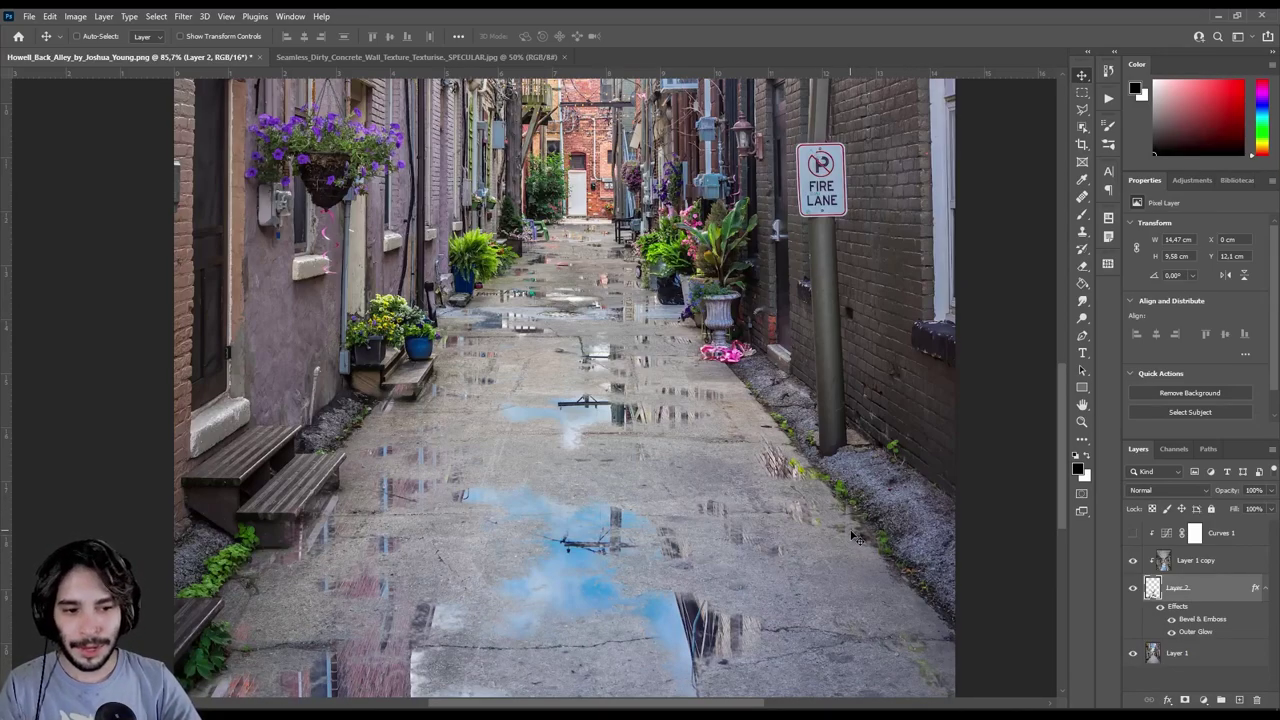
{"action": "right_click", "coordinate": [1197, 626]}
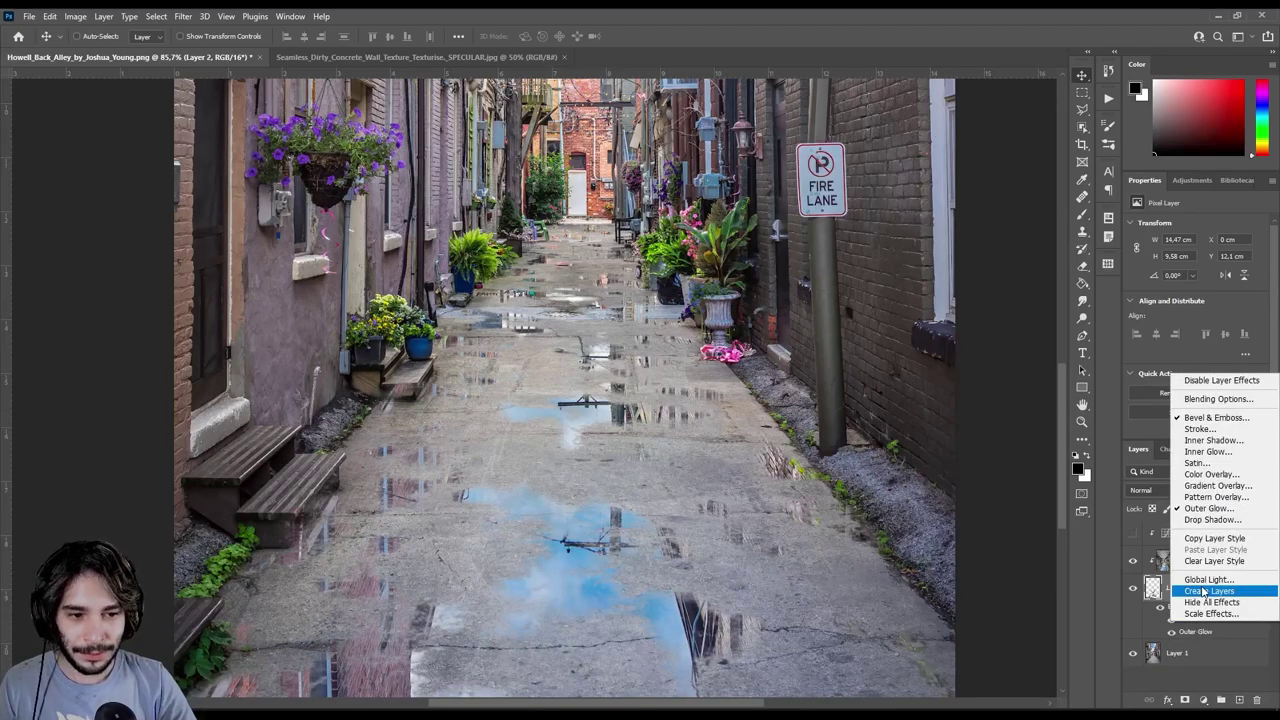
{"action": "left_click", "coordinate": [1247, 597]}
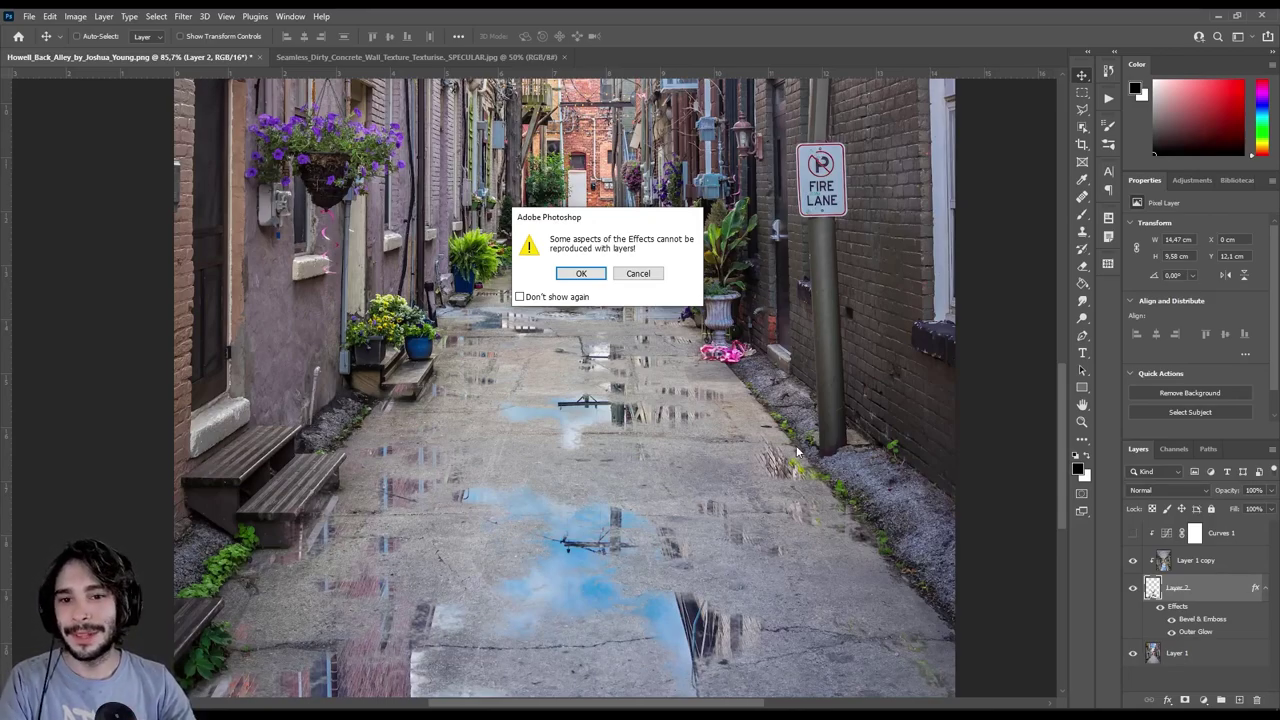
{"action": "left_click", "coordinate": [579, 274]}
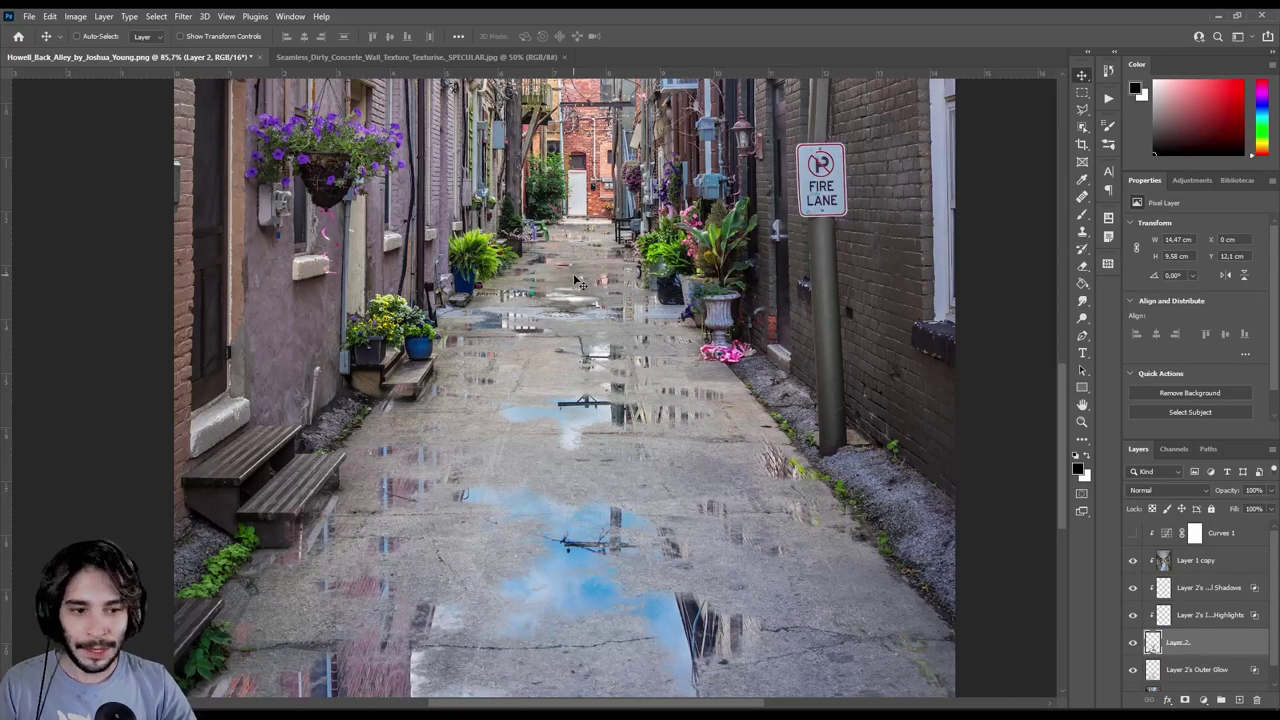
Step: Select Layer 2's Outer Glow layer and toggle its visibility to compare
{"action": "scroll", "coordinate": [1184, 606], "scroll_direction": "down", "scroll_amount": 1}
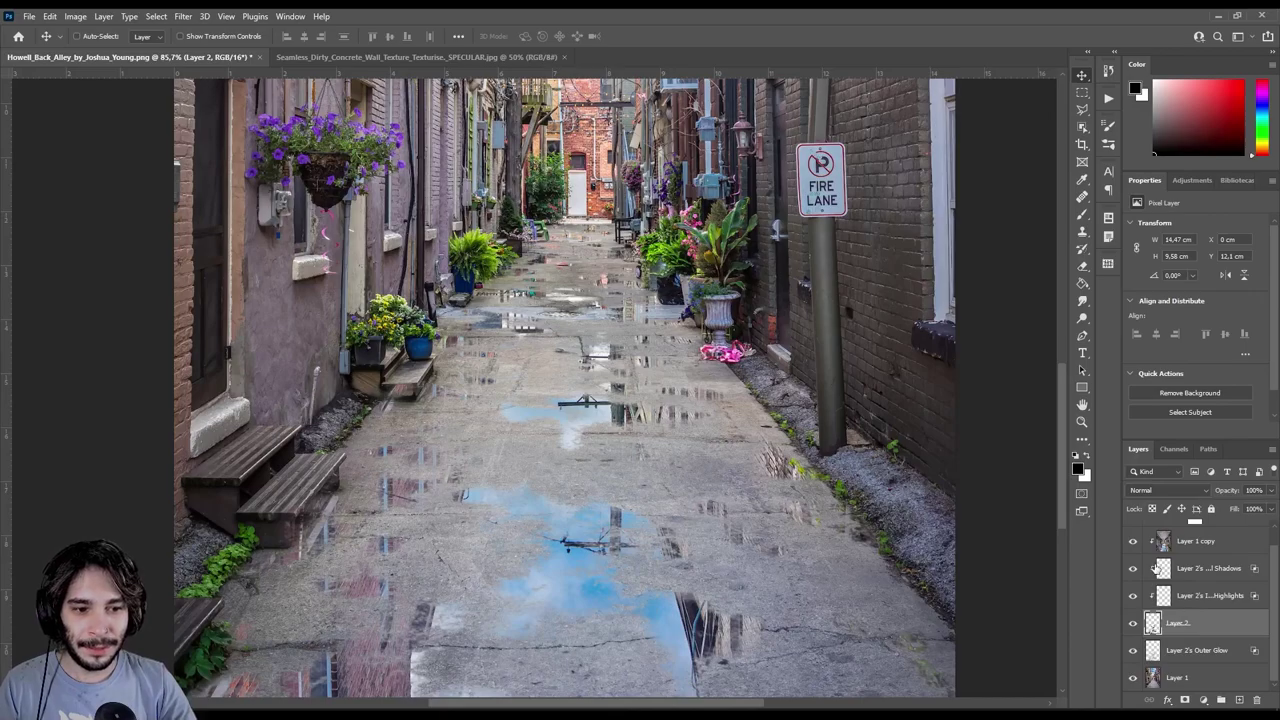
{"action": "left_click", "coordinate": [1177, 660]}
{"action": "left_click", "coordinate": [1132, 651]}
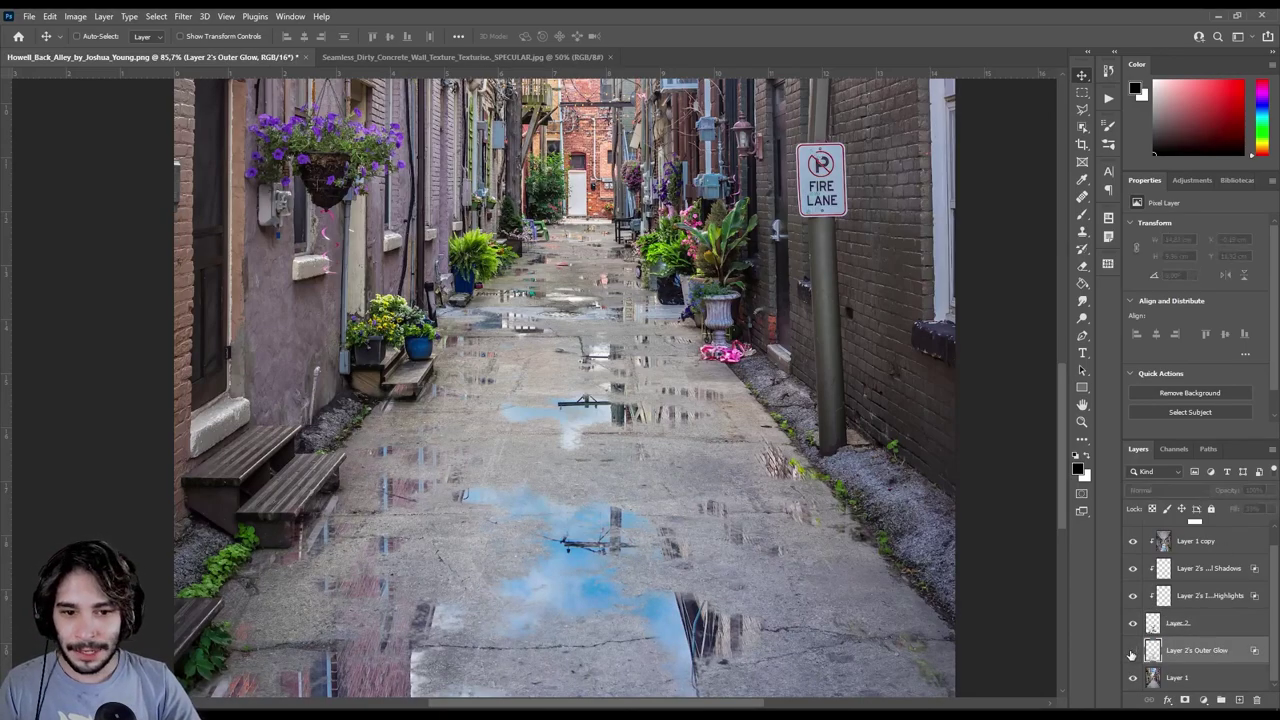
{"action": "left_click", "coordinate": [1132, 651]}
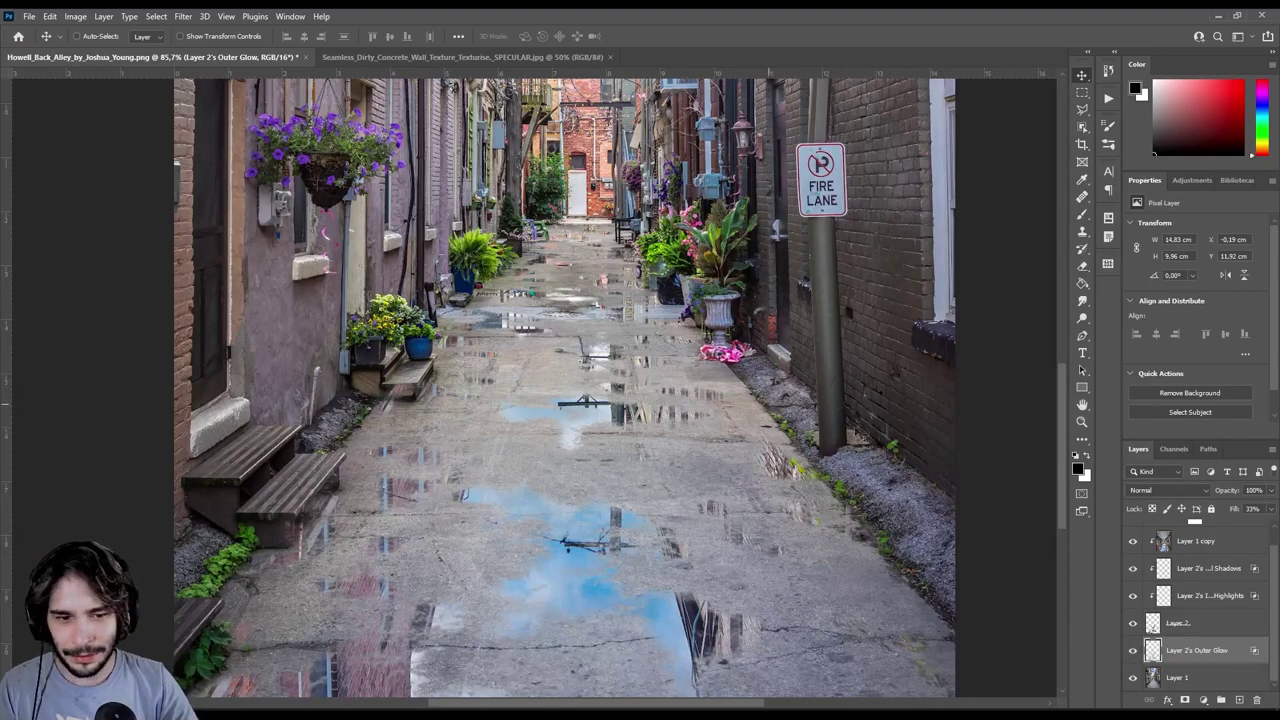
Step: Add a black mask to the Outer Glow layer and switch to a white brush
{"action": "left_click", "coordinate": [1186, 701], "text": "alt"}
{"action": "key", "text": "b"}
{"action": "key", "text": "x"}
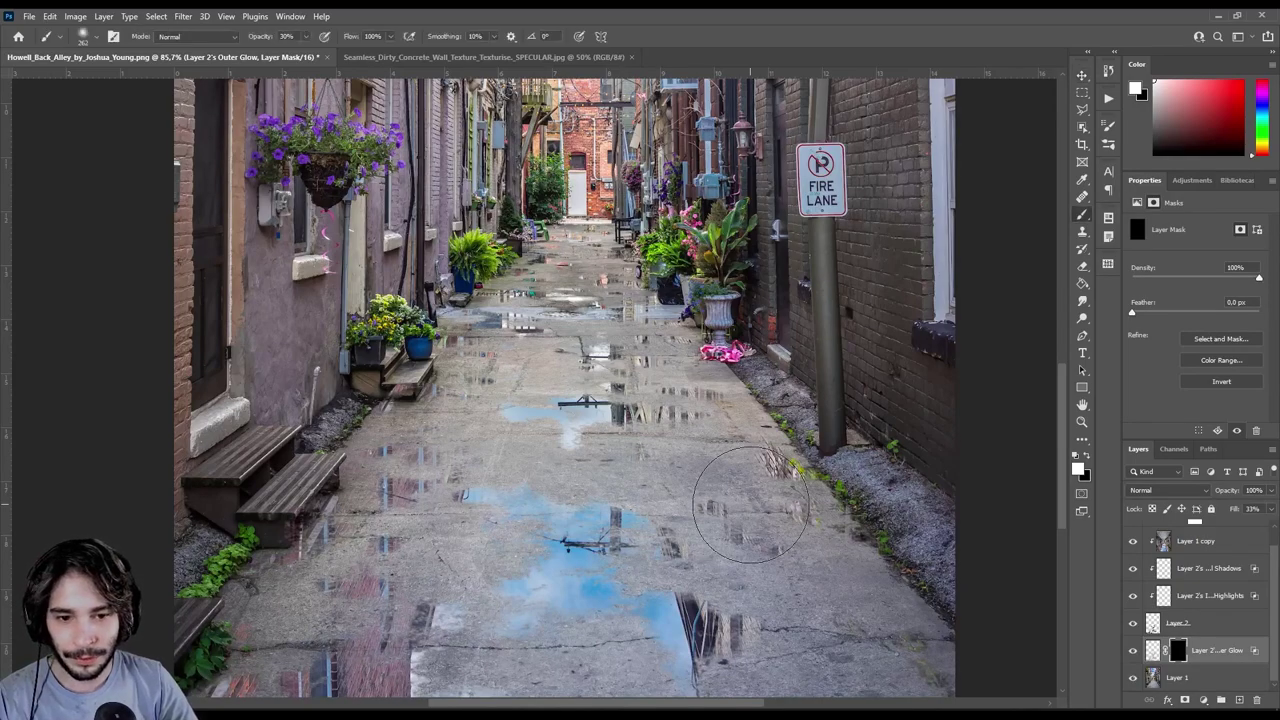
Step: Enlarge the brush slightly and set it to 46% opacity and 62% flow for painting the puddles
{"action": "left_click_drag", "start_coordinate": [750, 500], "coordinate": [756, 492]}
{"action": "left_click_drag", "start_coordinate": [252, 36], "coordinate": [268, 36]}
{"action": "left_click_drag", "start_coordinate": [356, 36], "coordinate": [351, 37]}
{"action": "key", "text": "Return"}
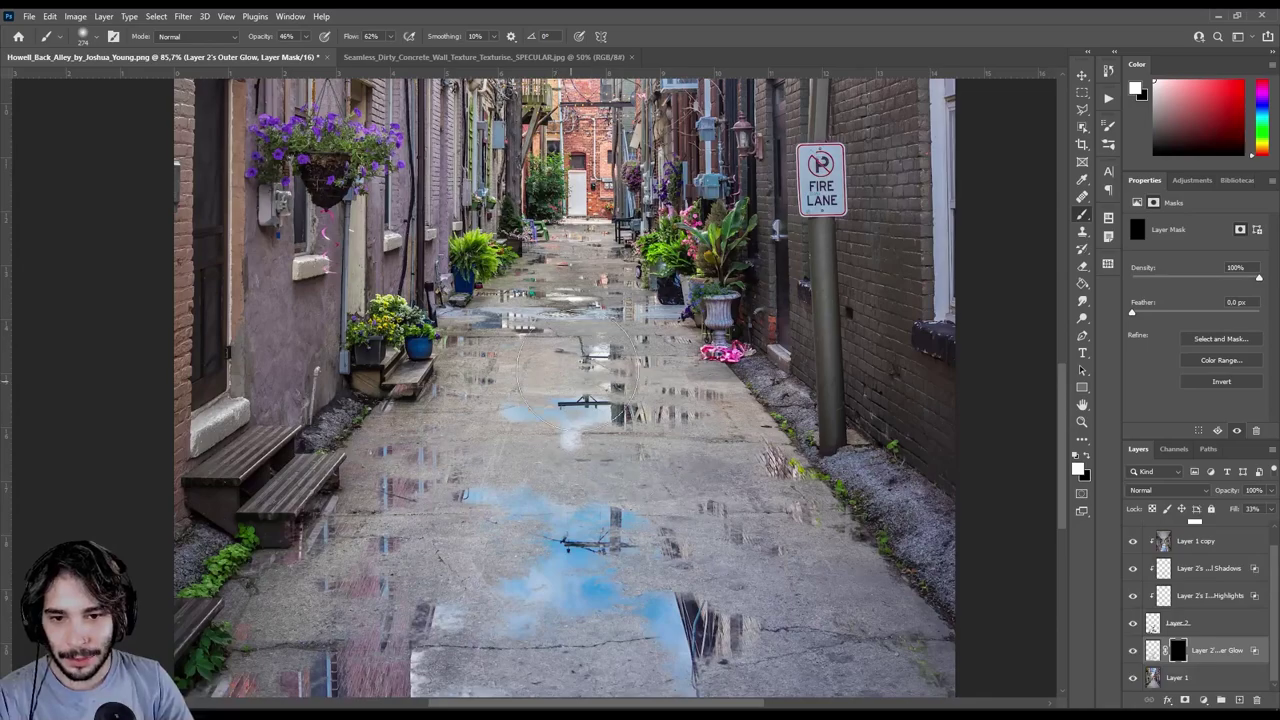
{"action": "scroll", "coordinate": [557, 473], "scroll_direction": "down", "scroll_amount": 2}
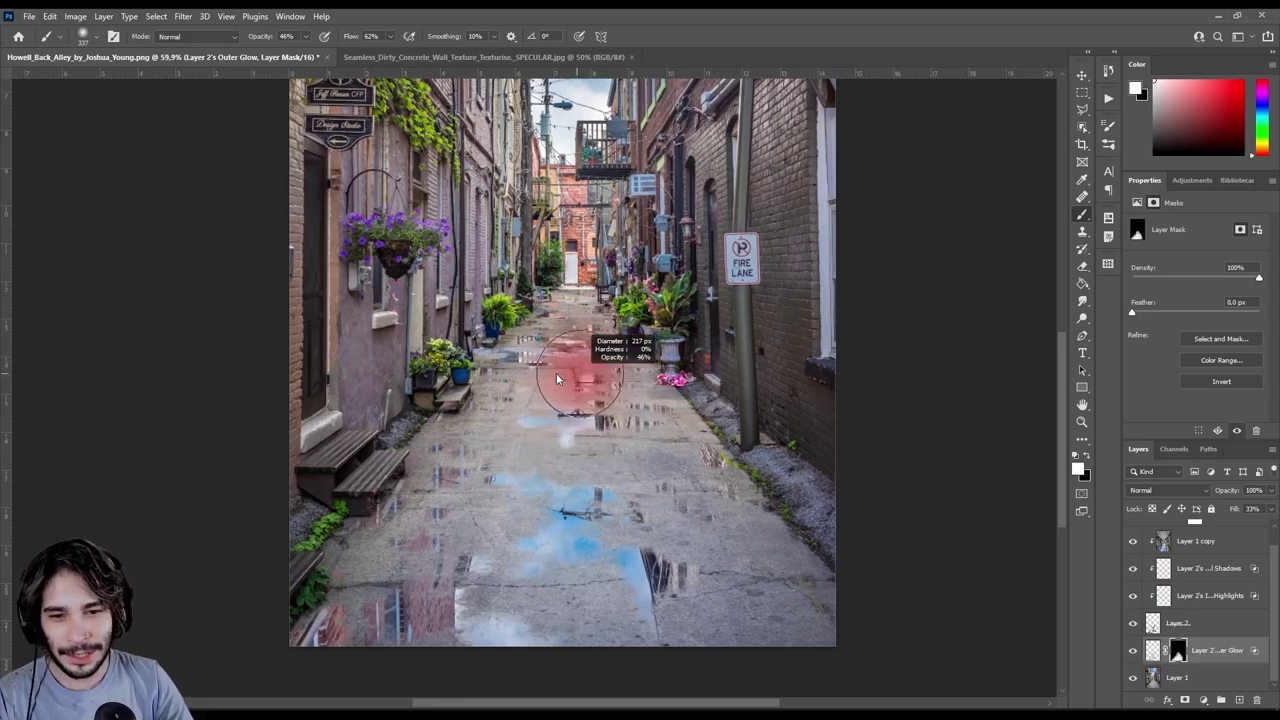
{"action": "scroll", "coordinate": [580, 375], "scroll_direction": "up", "scroll_amount": 3}
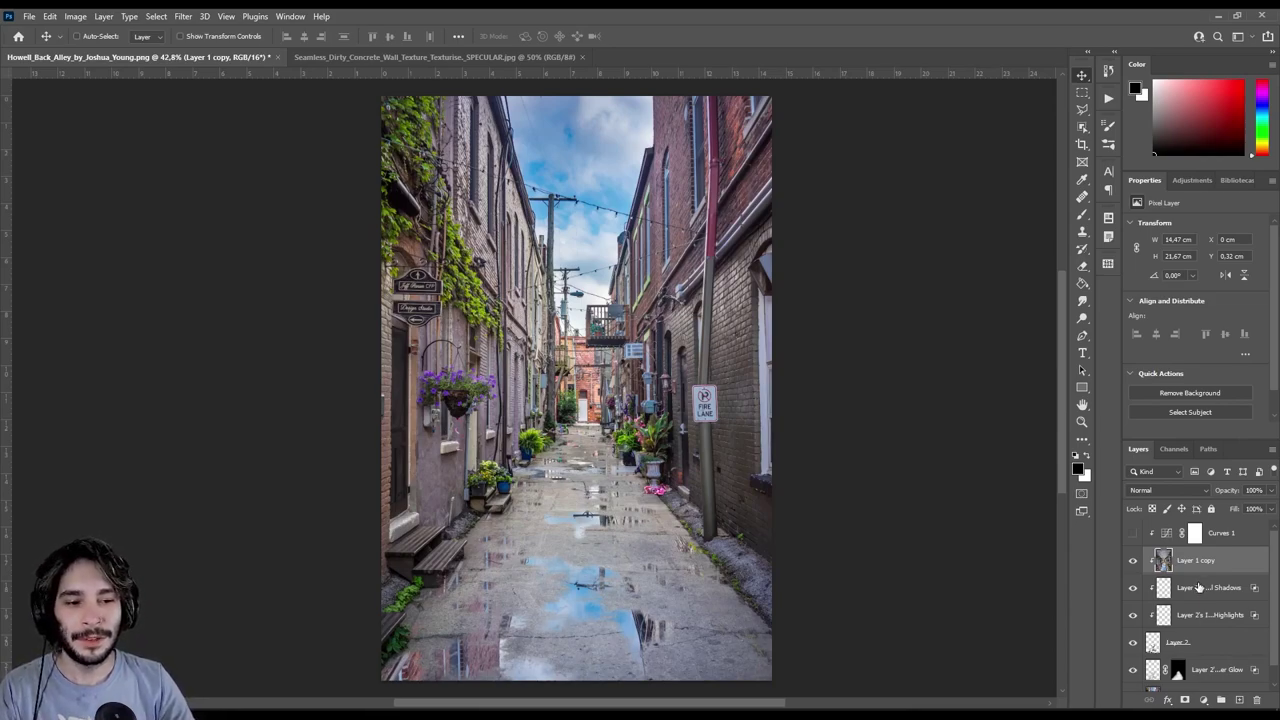
Step: Add a Hue/Saturation adjustment layer and lower the Blues saturation to -55
{"action": "left_click", "coordinate": [1206, 702]}
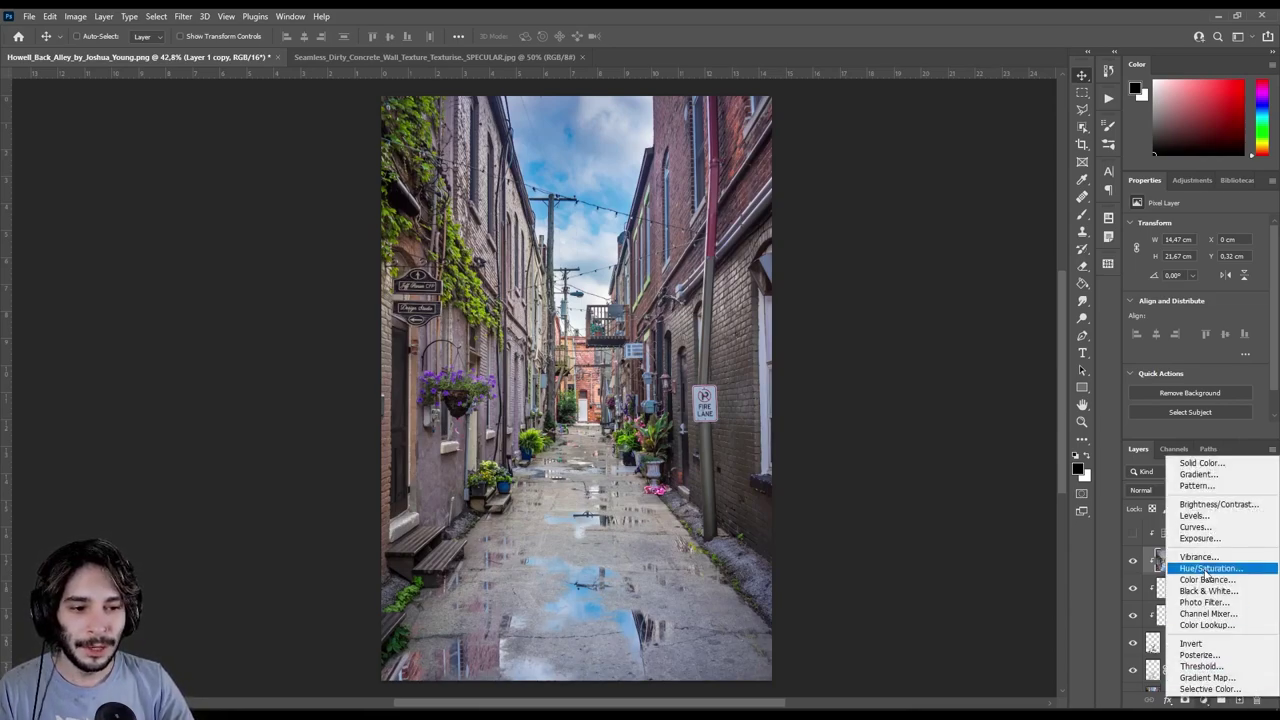
{"action": "left_click", "coordinate": [1195, 572]}
{"action": "left_click", "coordinate": [1208, 243]}
{"action": "left_click", "coordinate": [1192, 303]}
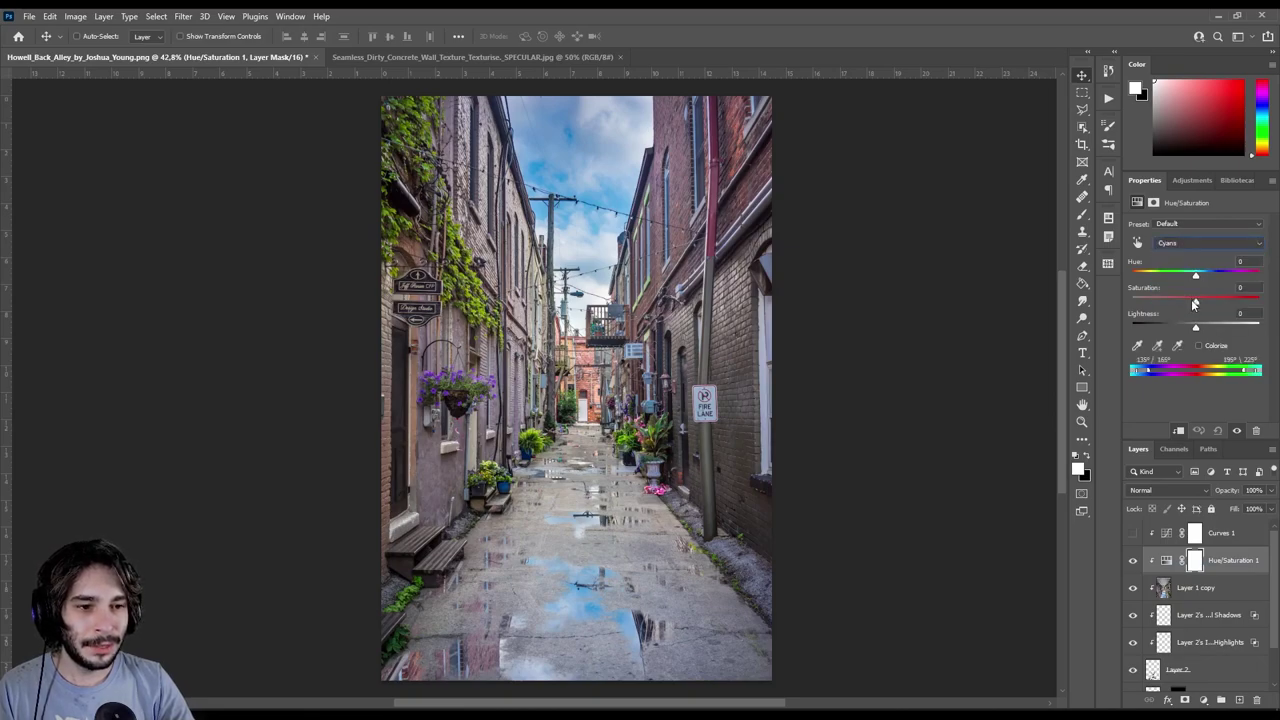
{"action": "left_click", "coordinate": [1175, 243]}
{"action": "left_click", "coordinate": [1170, 304]}
{"action": "left_click_drag", "start_coordinate": [1195, 301], "coordinate": [1160, 301]}
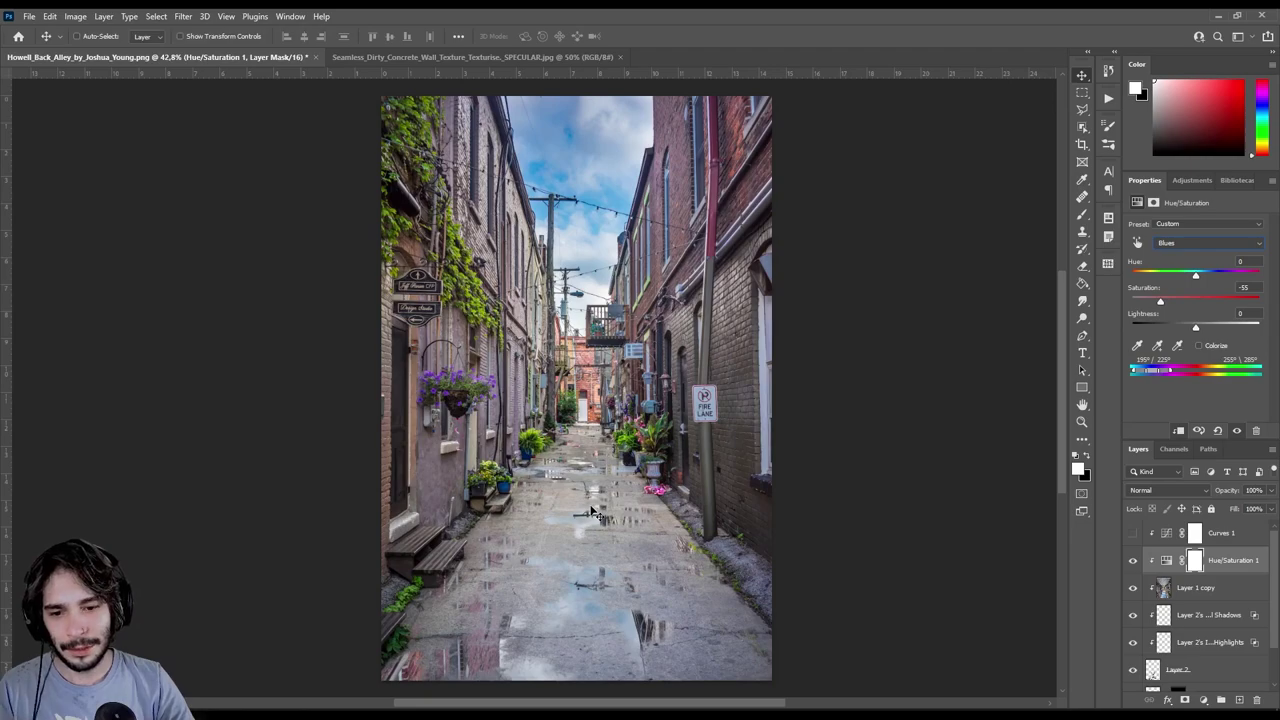
Step: Toggle the Hue/Saturation layer's visibility to compare reflections, leaving it hidden and selected
{"action": "left_click", "coordinate": [1134, 561]}
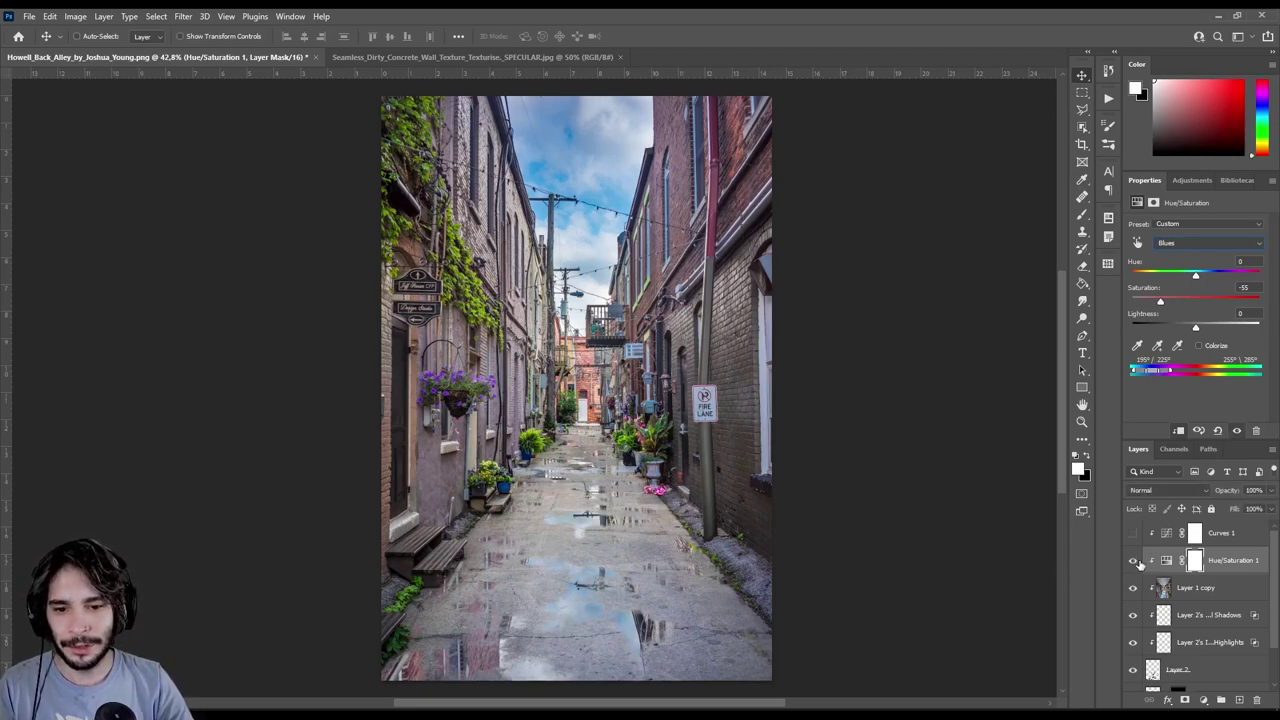
{"action": "left_click", "coordinate": [1134, 561]}
{"action": "left_click", "coordinate": [1236, 560]}
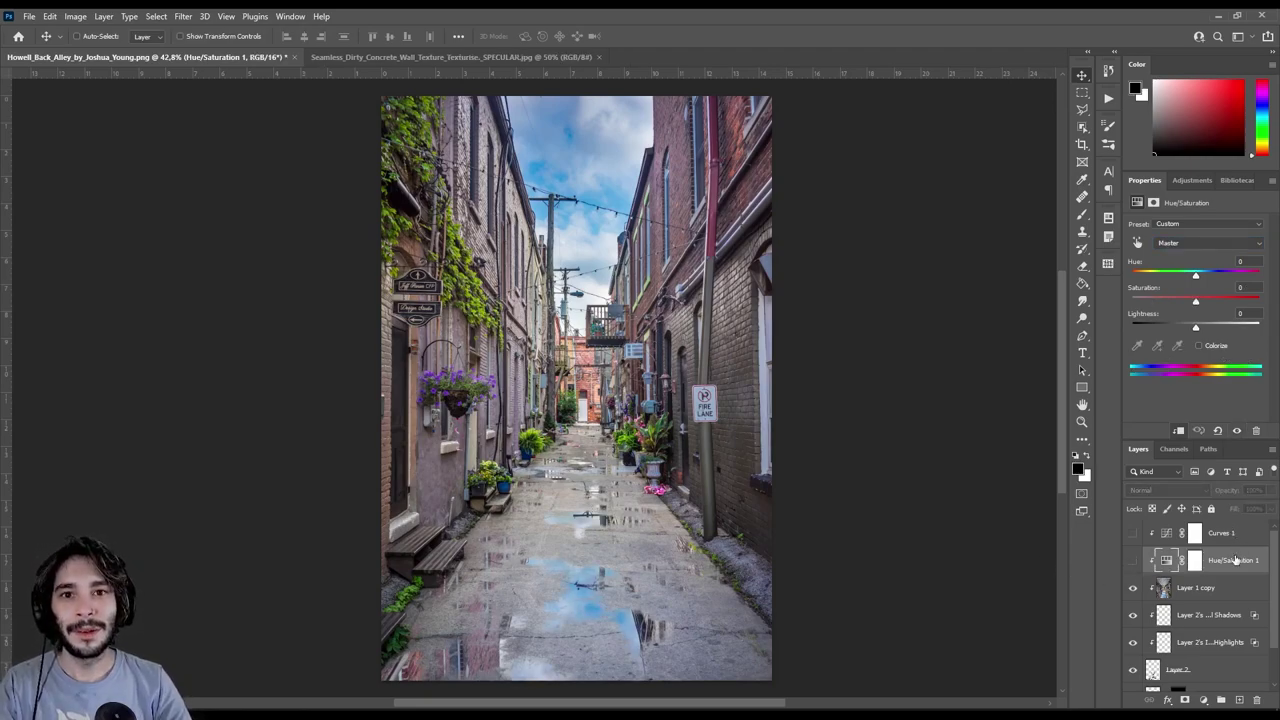